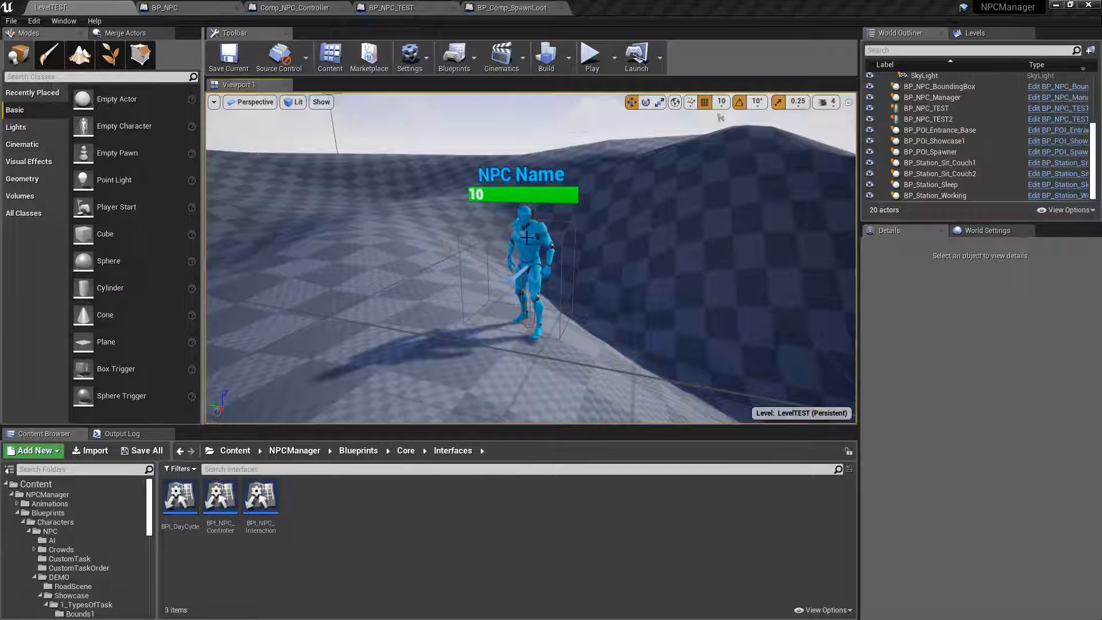
# Inspect the loot table and spawn settings of the BP_Comp_SpawnLoot component on BP_NPC_TEST2.
pyautogui.click(528, 227)
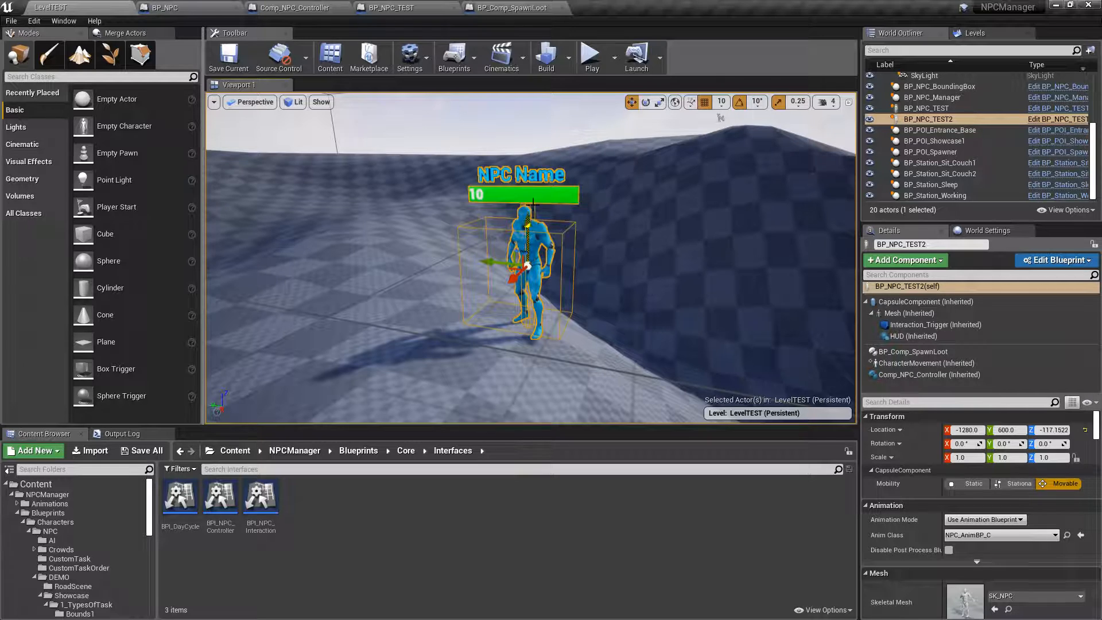
pyautogui.click(925, 352)
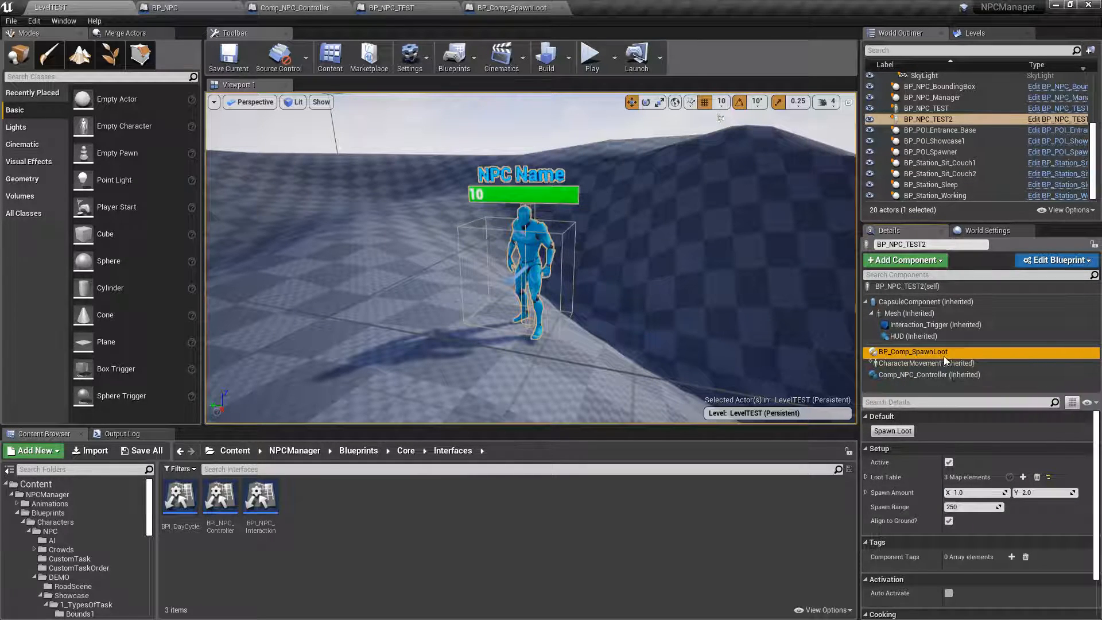
pyautogui.click(866, 476)
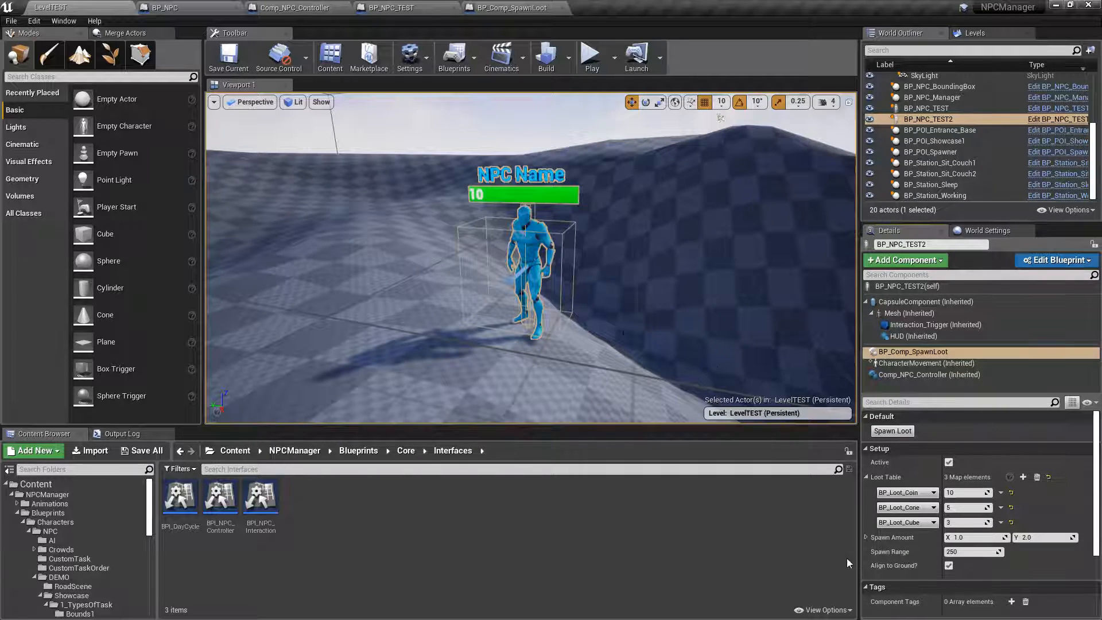
pyautogui.click(948, 566)
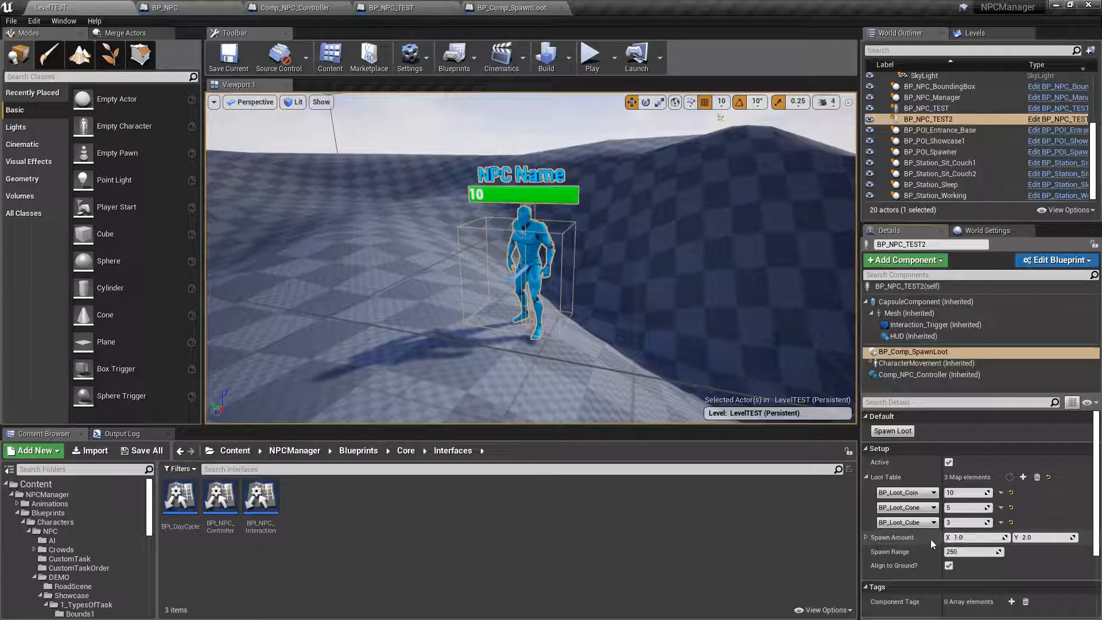
# Test Spawn Loot repeatedly in the level editor, viewing the area around BP_NPC_TEST2 from several angles.
pyautogui.click(892, 431)
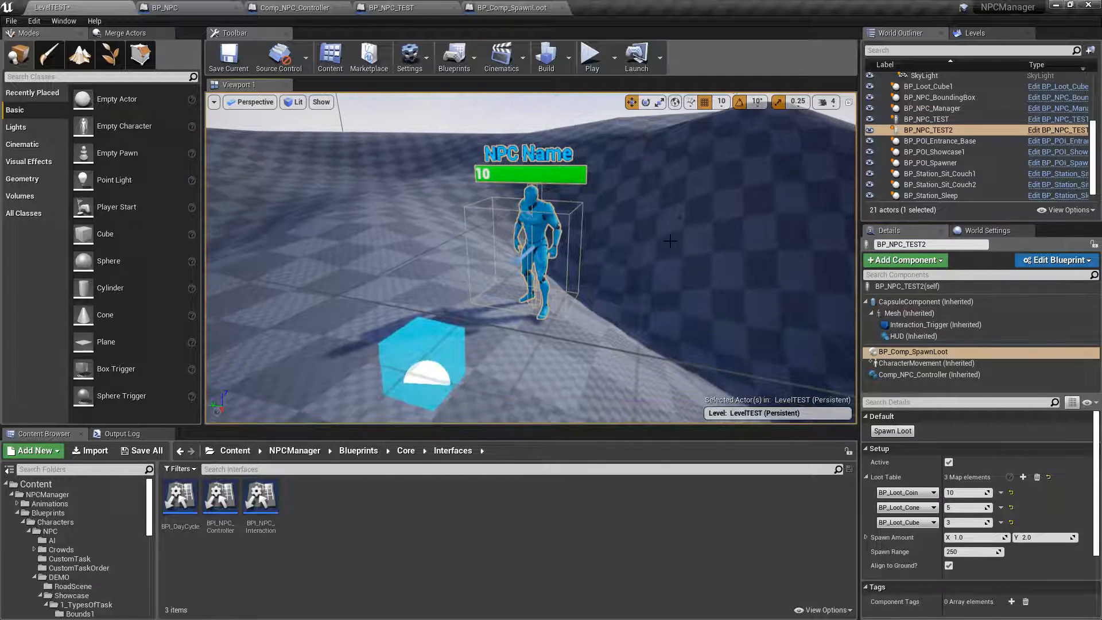
pyautogui.moveTo(670, 241); pyautogui.dragTo(499, 234, button='right')
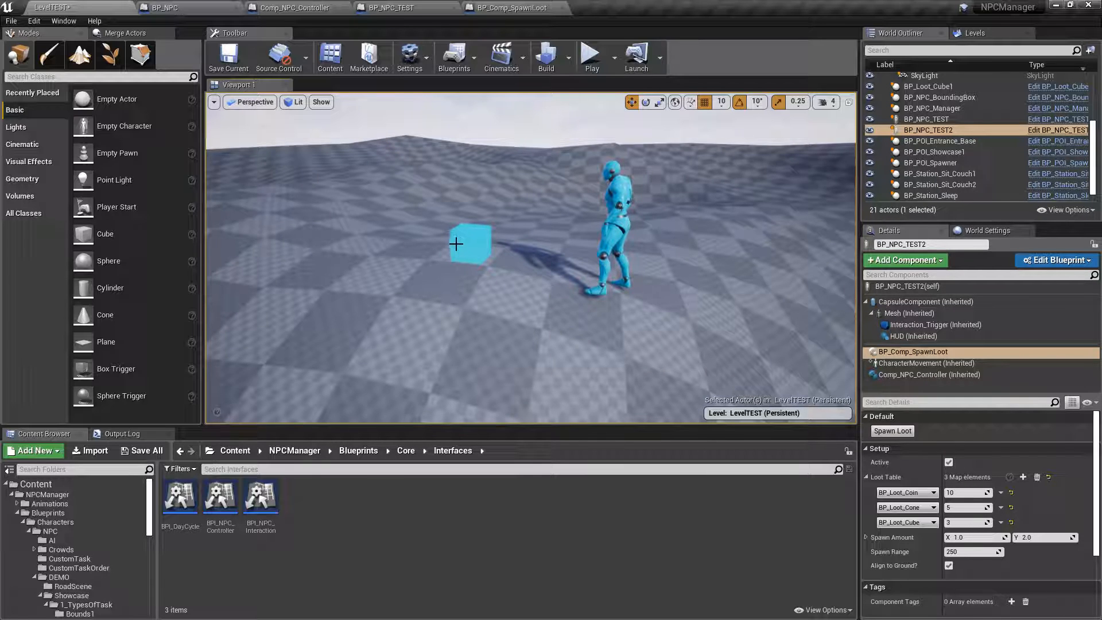
pyautogui.click(893, 431)
pyautogui.moveTo(647, 300); pyautogui.dragTo(579, 267, button='right')
pyautogui.click(893, 430)
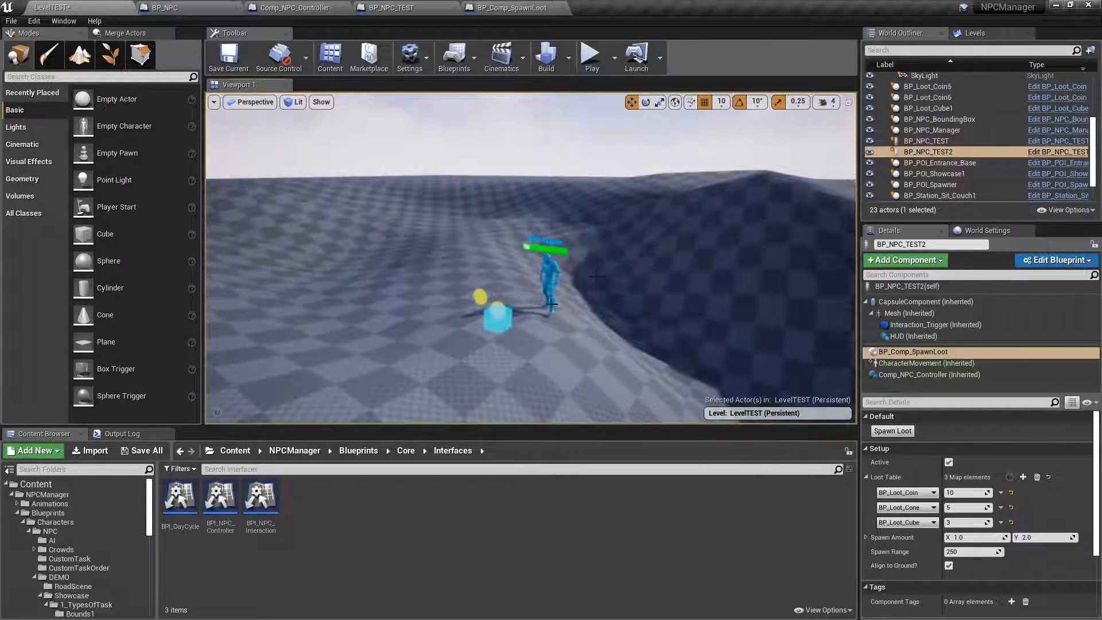
# Delete the spawned BP_Loot_Coin and BP_Loot_Cube actors from the level and save the map.
pyautogui.click(931, 87)
pyautogui.keyDown('shift'); pyautogui.click(936, 109); pyautogui.keyUp('shift')
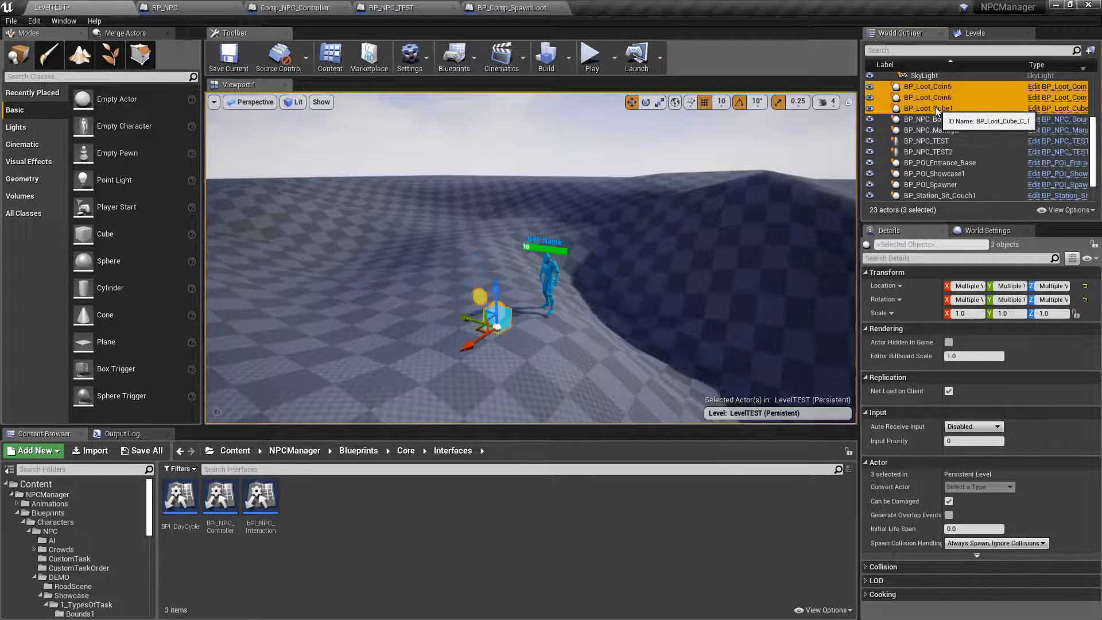
pyautogui.press('Delete')
pyautogui.click(228, 57)
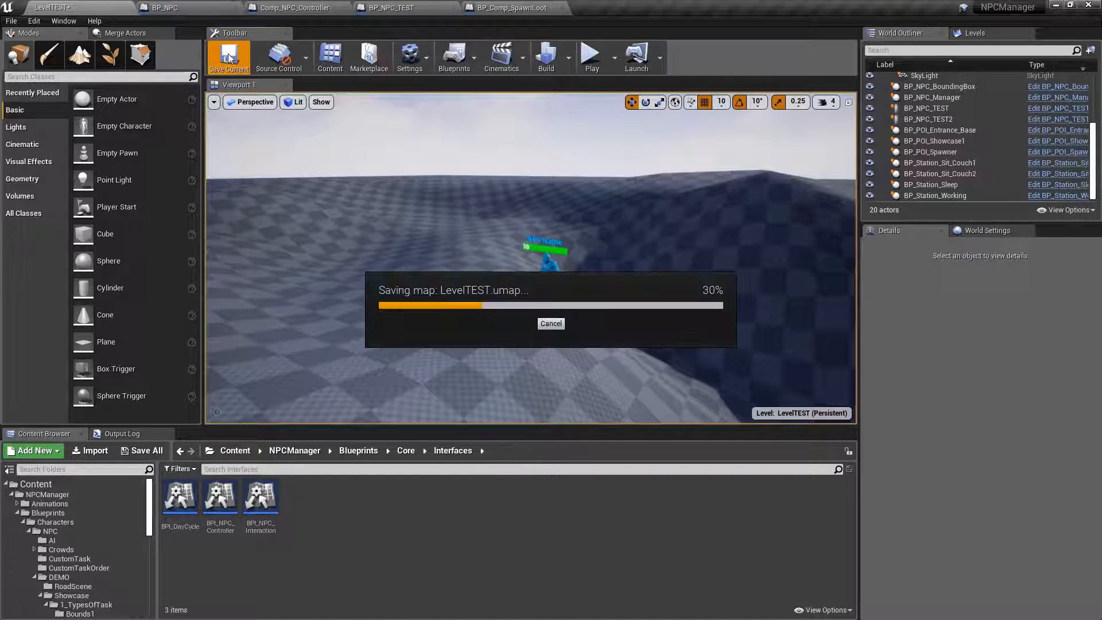
# Set the Spawn Amount Y value to 10 on the BP_Comp_SpawnLoot component of BP_NPC_TEST2.
pyautogui.click(546, 261)
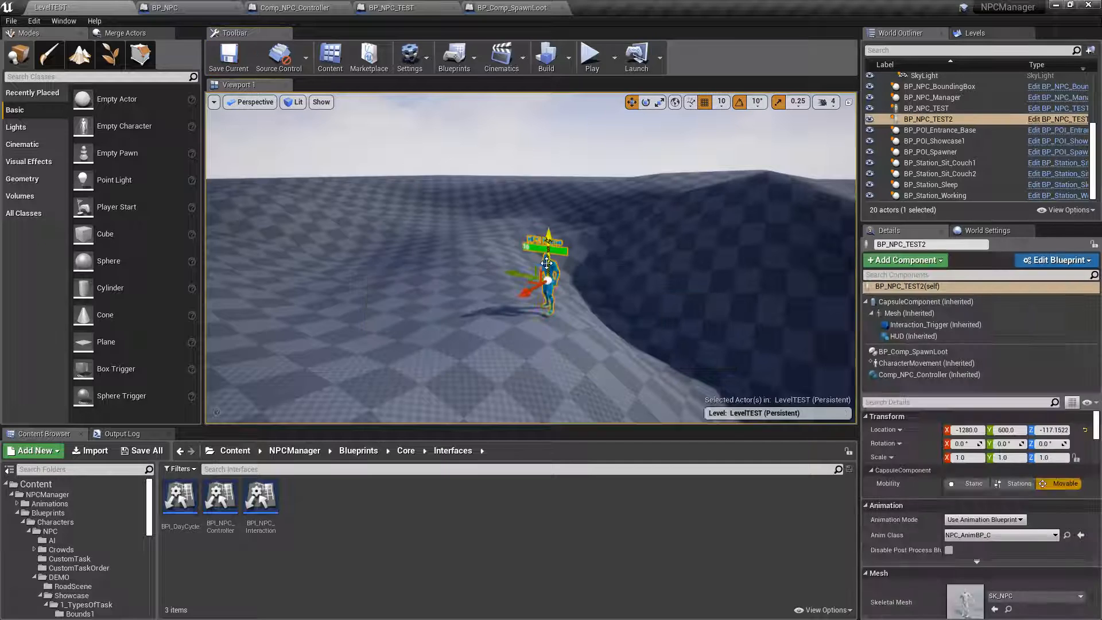
pyautogui.click(914, 352)
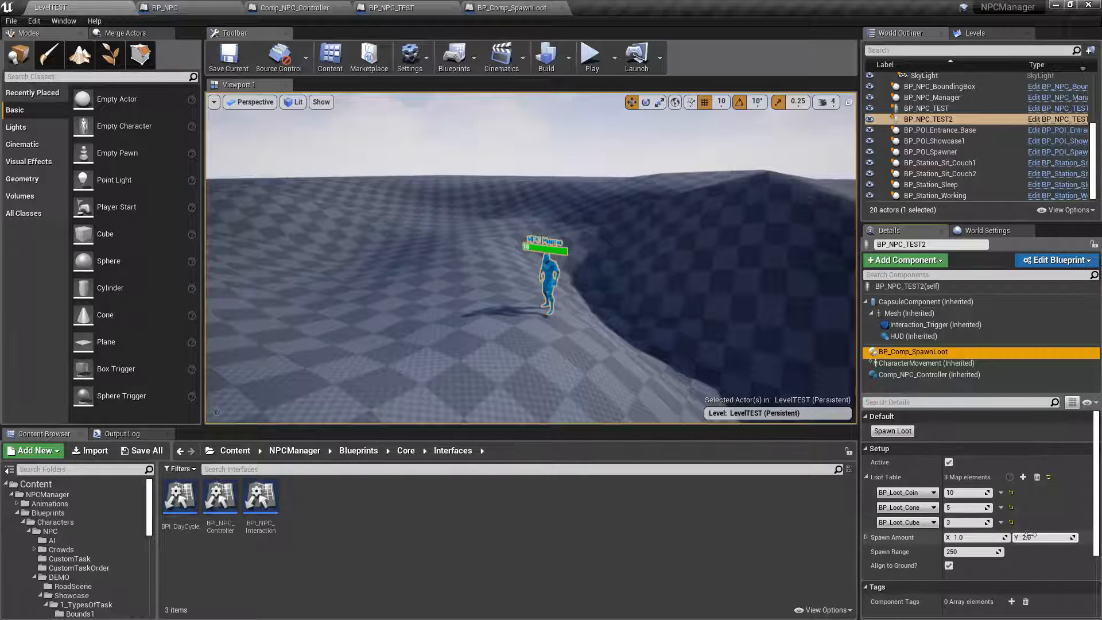
pyautogui.click(1044, 538)
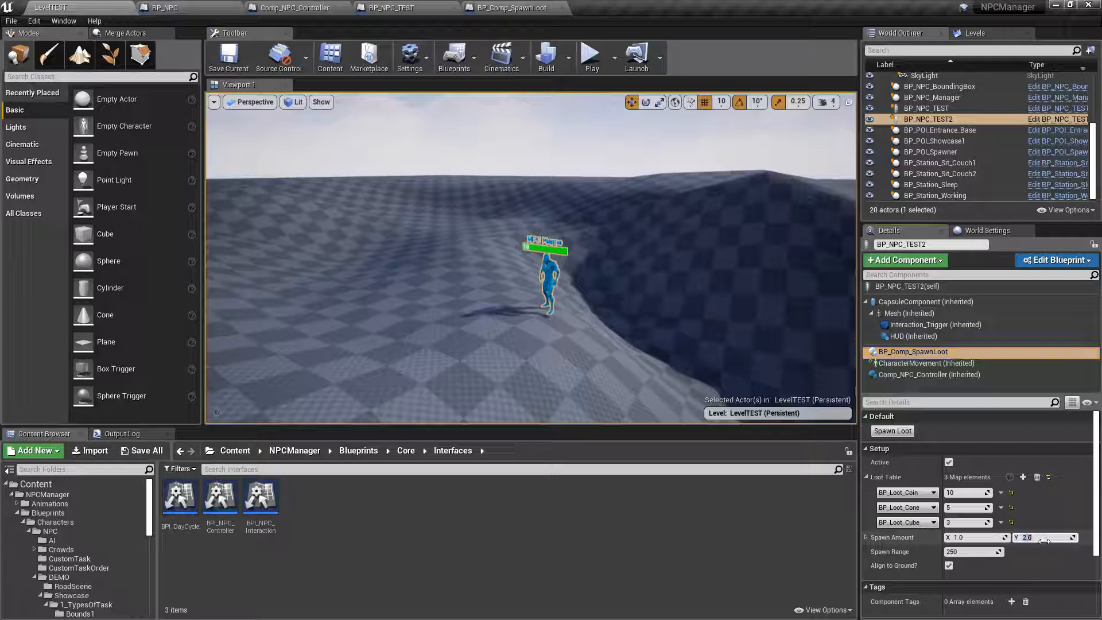
pyautogui.write('10')
pyautogui.press('Return')
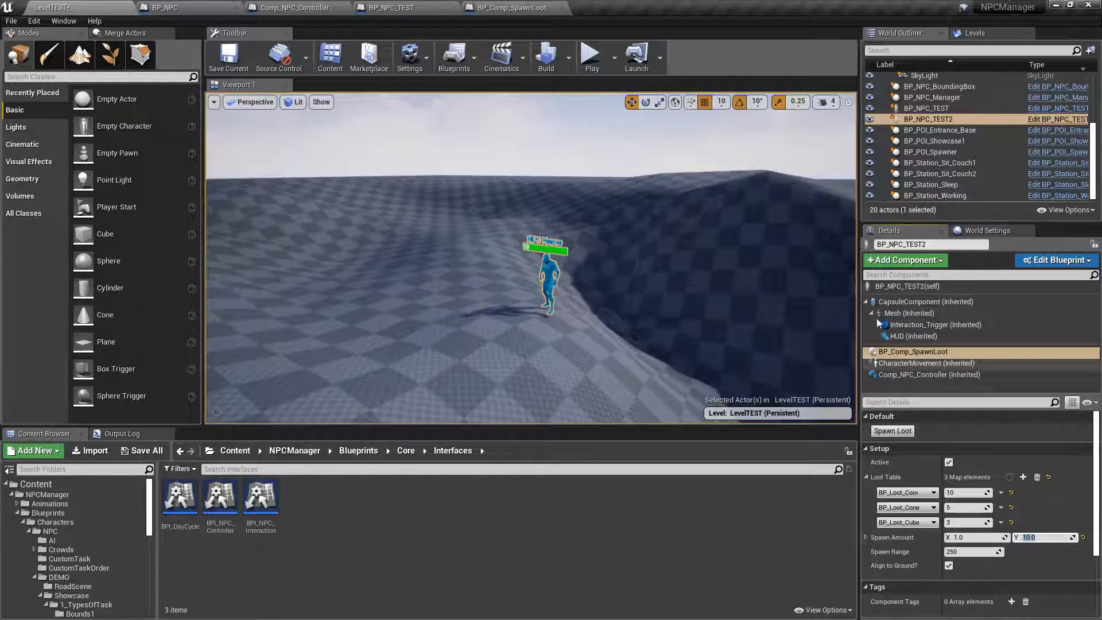
# Play the level, run to the NPC on the hill and attack it until it dies and drops loot.
pyautogui.click(592, 60)
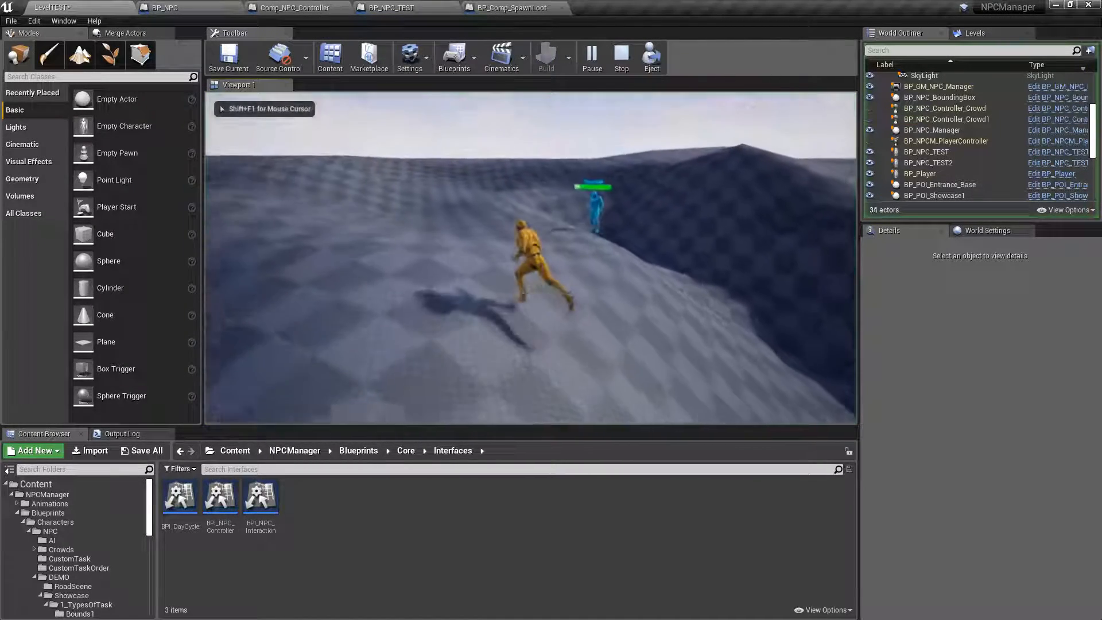
pyautogui.press('w')
pyautogui.click(531, 258)
pyautogui.click(530, 259)
pyautogui.click(531, 258)
pyautogui.click(531, 258)
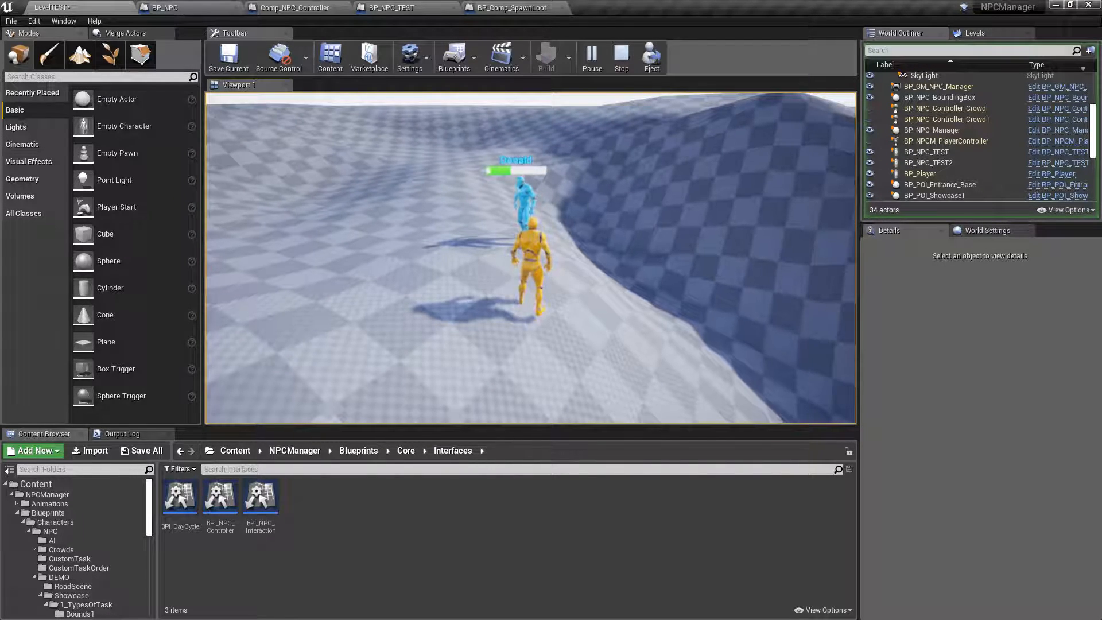
pyautogui.click(531, 258)
pyautogui.click(530, 258)
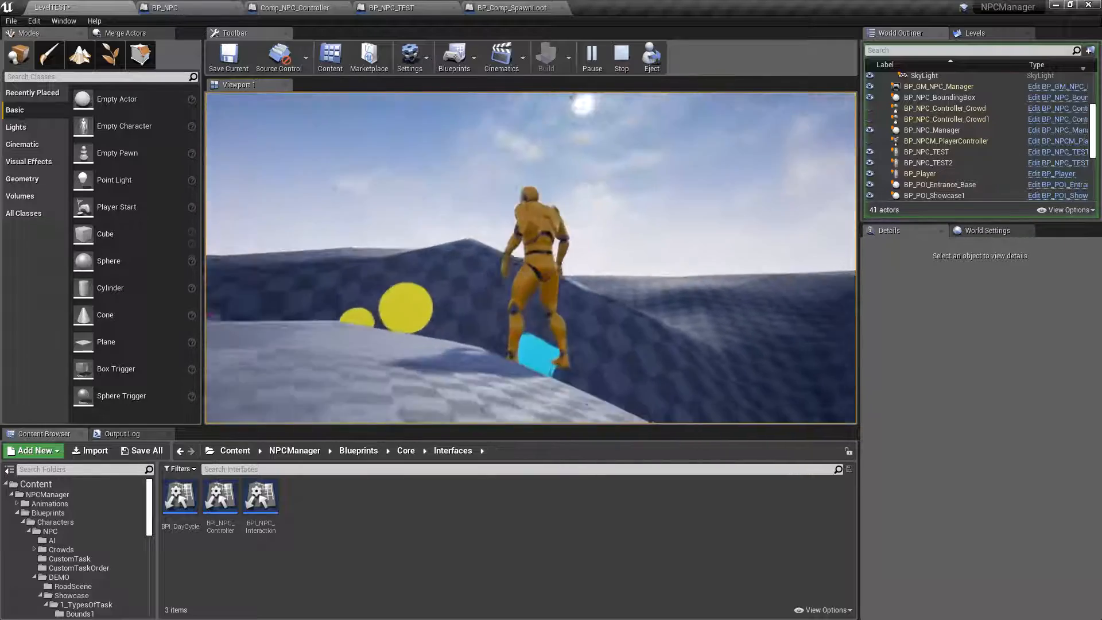
# Run the player through the dropped loot on the hill, then end the play session.
pyautogui.press('w')
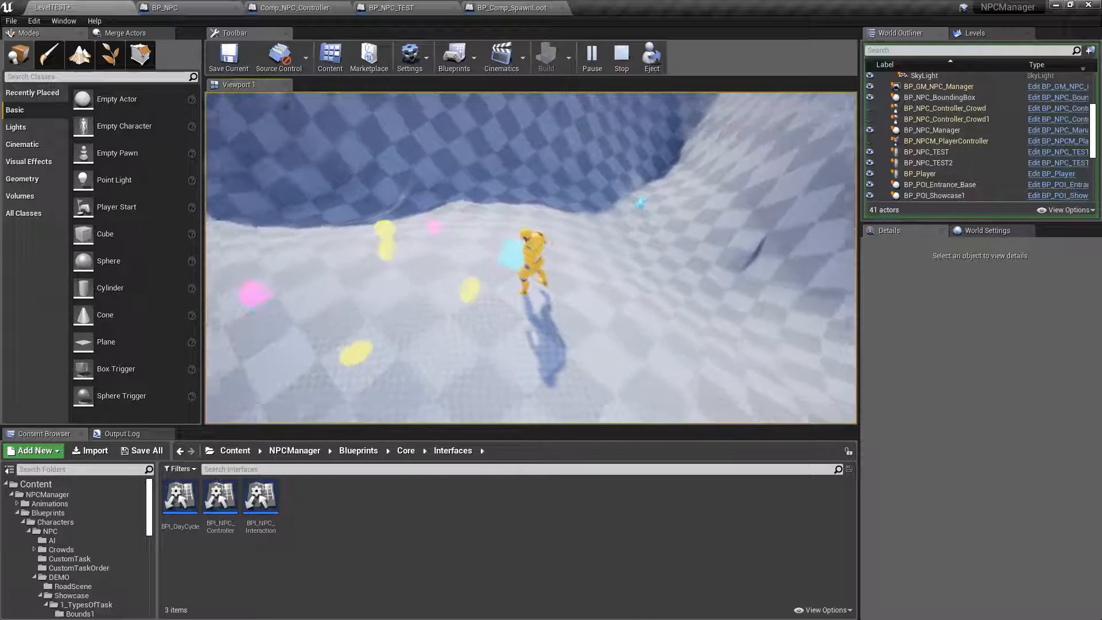
pyautogui.press('w')
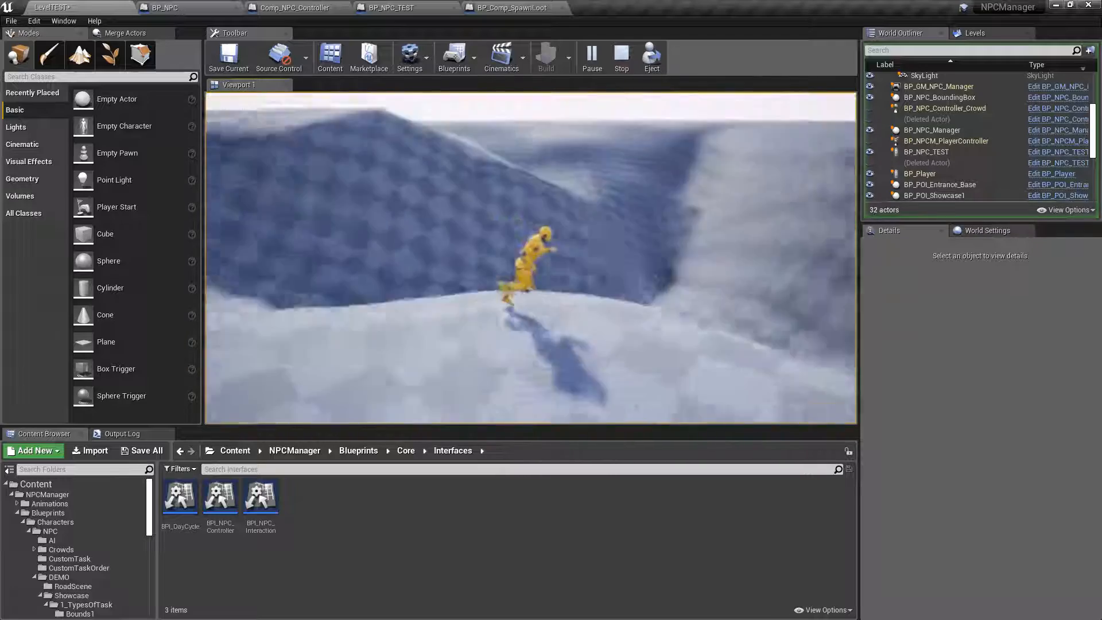
pyautogui.press('Escape')
# Spawn test loot around BP_NPC_TEST2 in the editor with the increased spawn amount.
pyautogui.moveTo(531, 259); pyautogui.dragTo(674, 250, button='right')
pyautogui.click(366, 223)
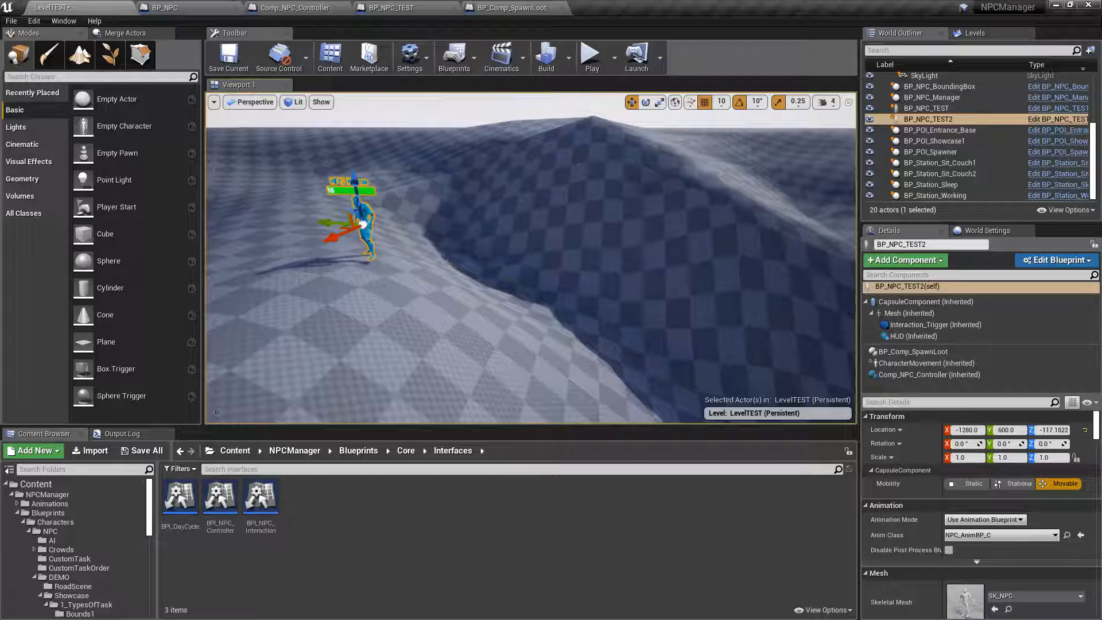
pyautogui.click(916, 351)
pyautogui.click(893, 430)
pyautogui.moveTo(530, 258); pyautogui.dragTo(582, 255, button='right')
# Delete the spawned actors from BP_Loot_Coin7 through BP_Loot_Cone4 and save the LevelTEST map.
pyautogui.click(920, 87)
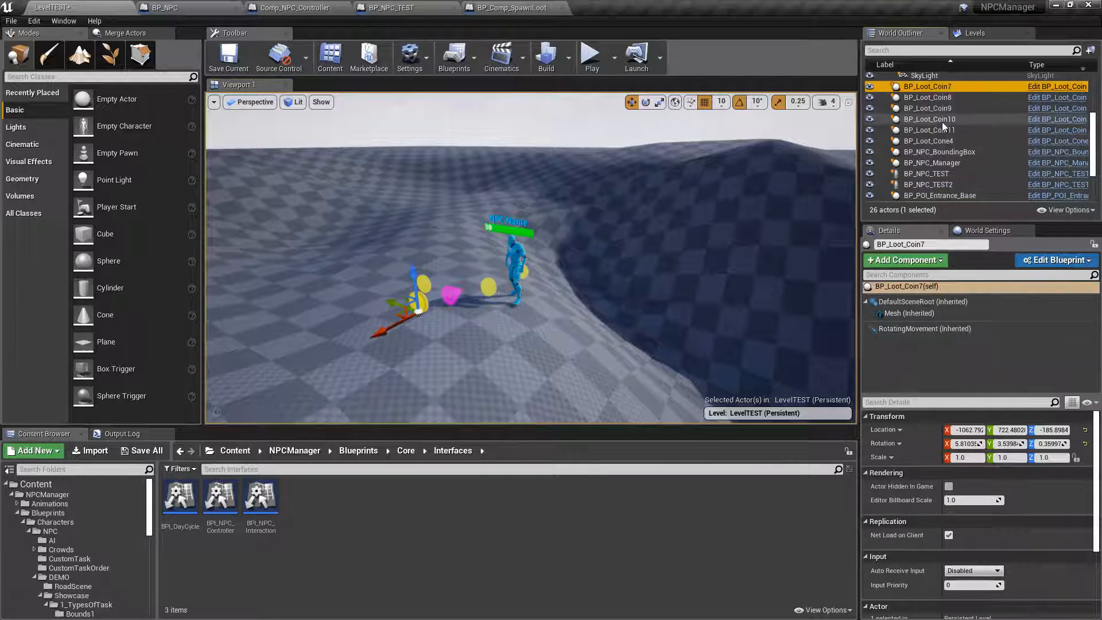
pyautogui.keyDown('shift'); pyautogui.click(928, 141); pyautogui.keyUp('shift')
pyautogui.press('Delete')
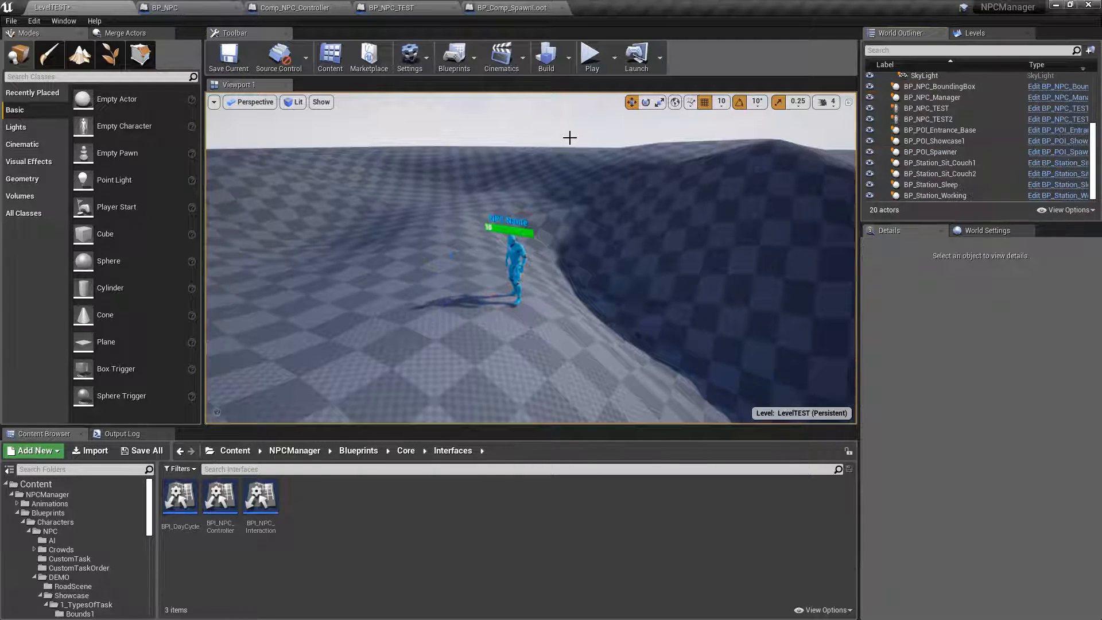
pyautogui.click(142, 451)
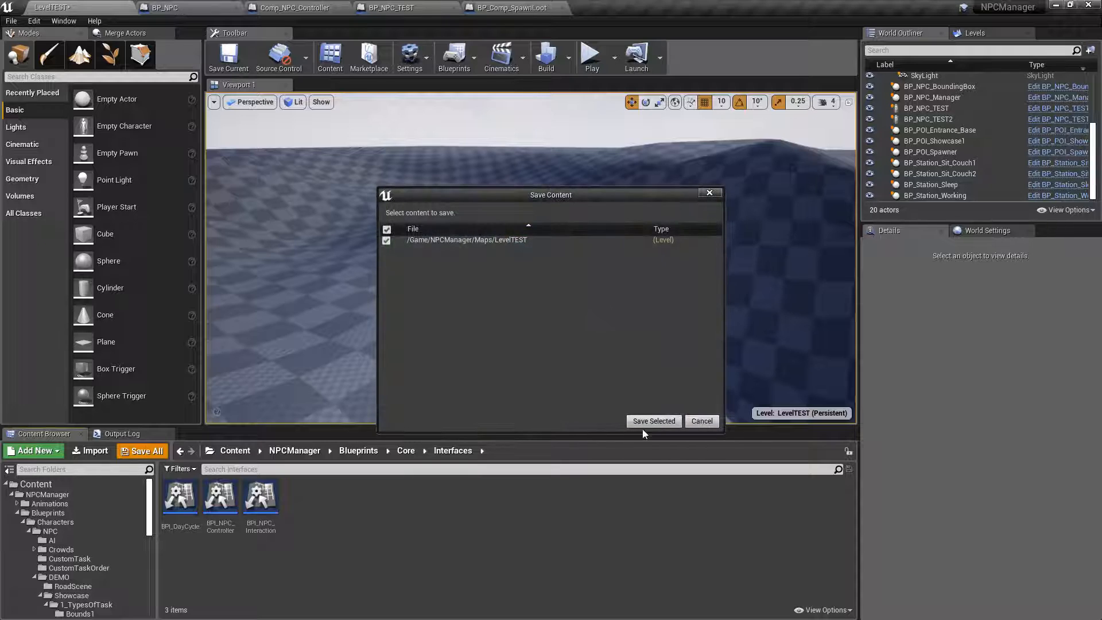
pyautogui.click(653, 421)
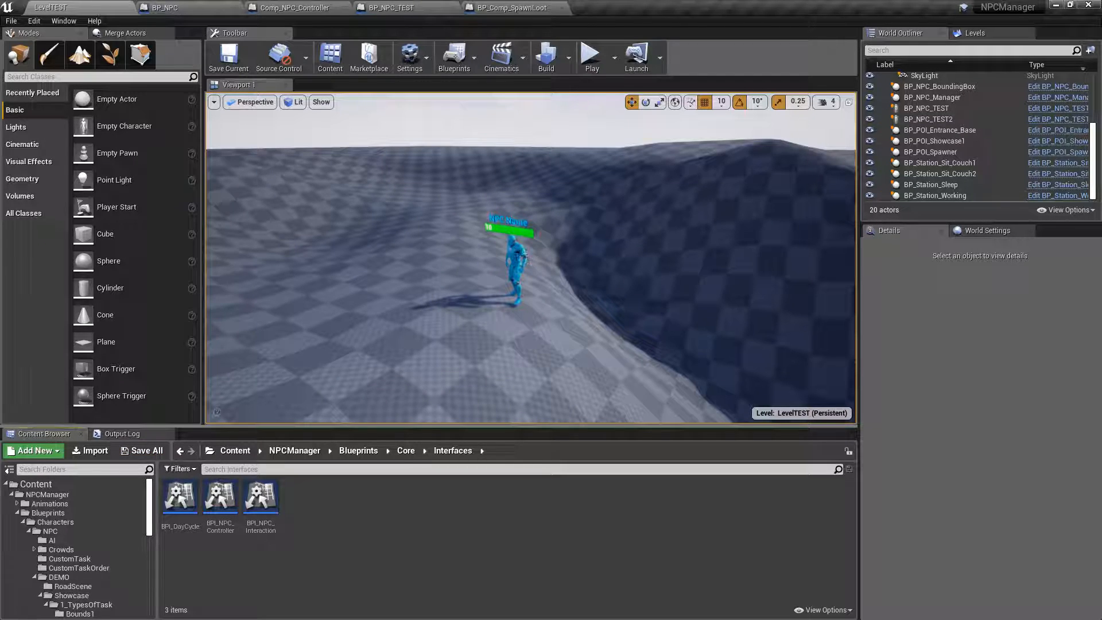
# Review the BP_Comp_SpawnLoot settings of BP_NPC_TEST2 again.
pyautogui.click(515, 261)
pyautogui.click(902, 352)
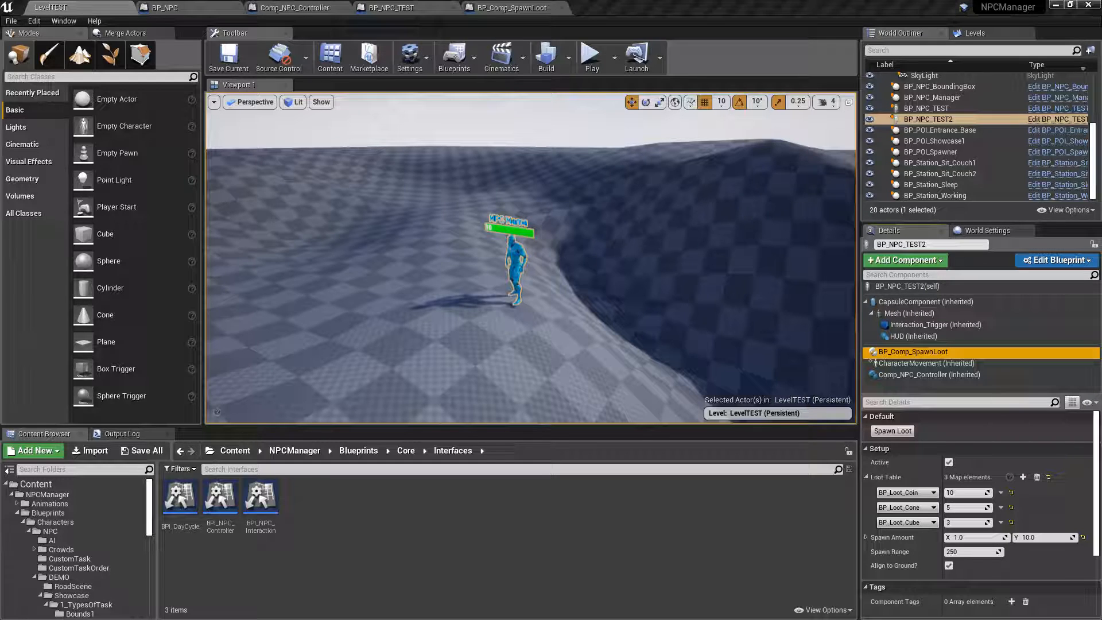
# Assign BP_NPC_Manager as the NPCManager in the Comp_NPC_Controller component of BP_NPC_TEST.
pyautogui.moveTo(293, 122); pyautogui.dragTo(296, 172, button='right')
pyautogui.moveTo(450, 227)
pyautogui.mouseDown(button='right')
pyautogui.moveTo(477, 212)
pyautogui.moveTo(450, 227)
pyautogui.mouseUp(button='right')
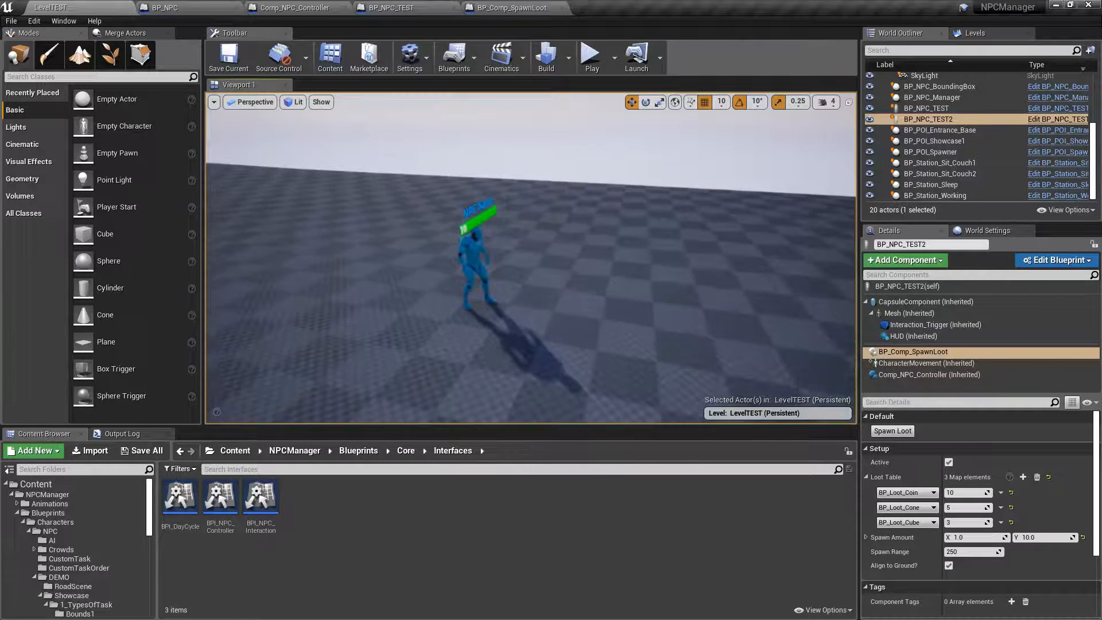
pyautogui.click(466, 239)
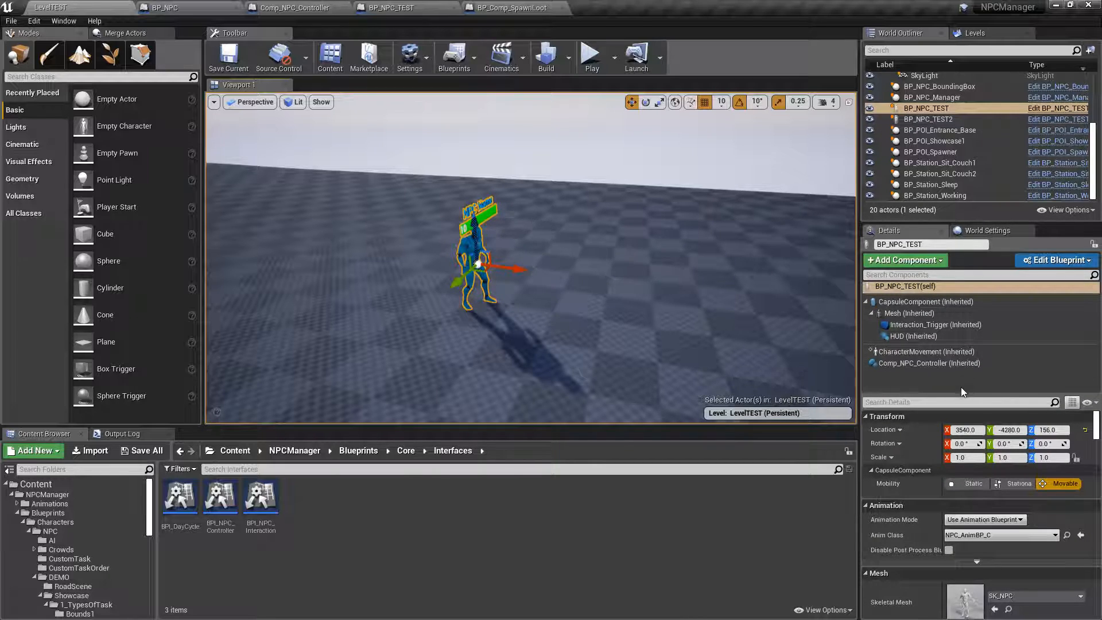
pyautogui.click(942, 363)
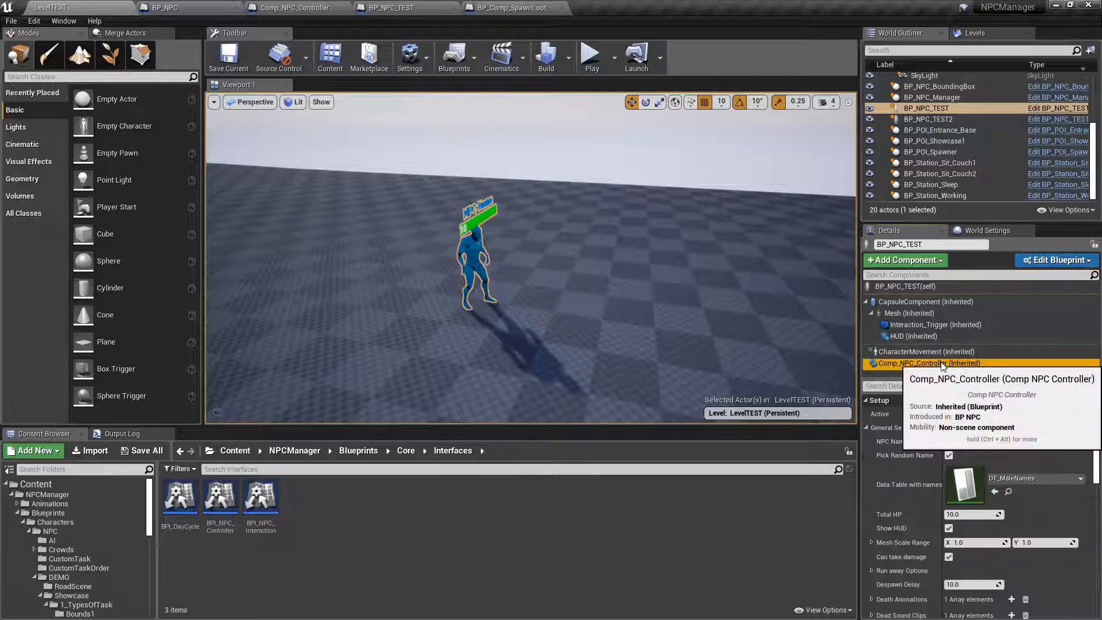
pyautogui.click(866, 428)
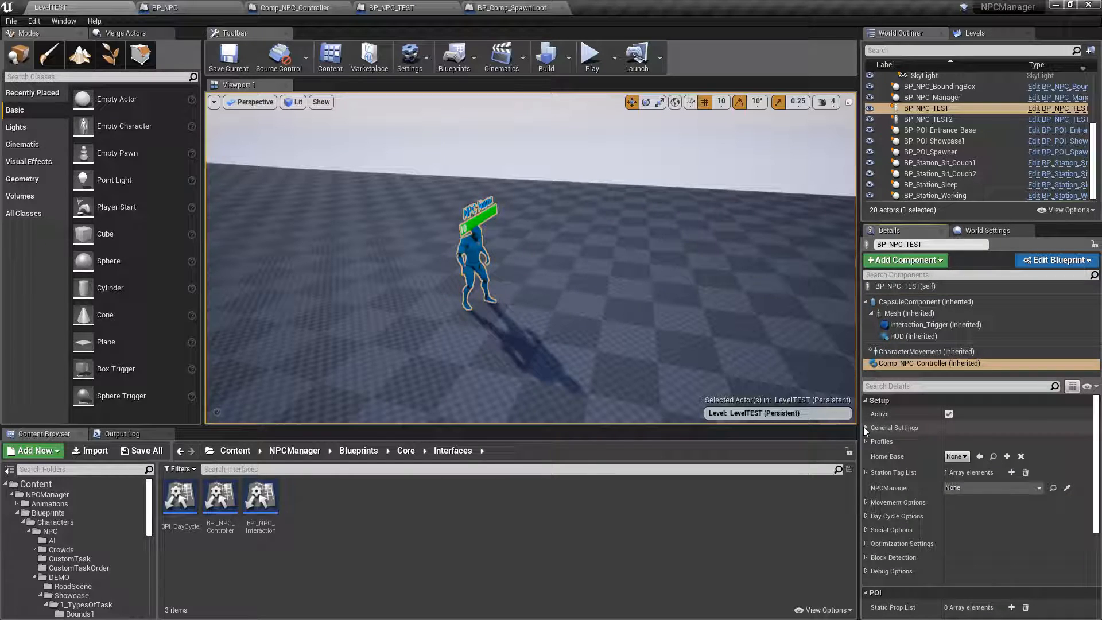
pyautogui.click(988, 485)
pyautogui.click(952, 350)
# Set BP_NPC_TEST's Walk Speed Range to X 50 and Y 800 in its Movement Options.
pyautogui.click(867, 502)
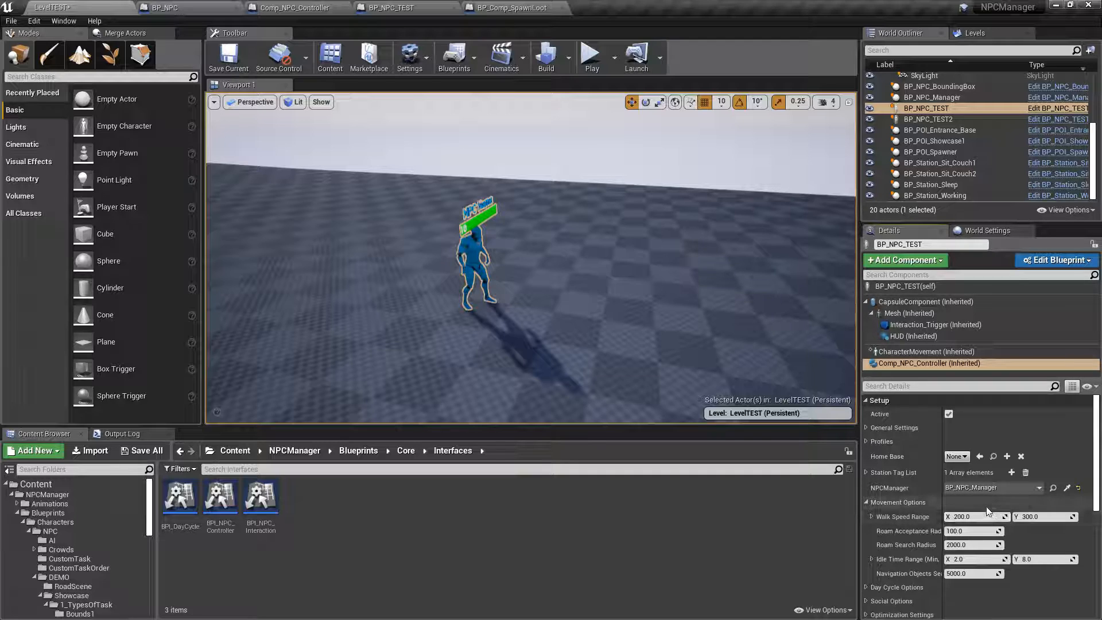
pyautogui.click(1033, 517)
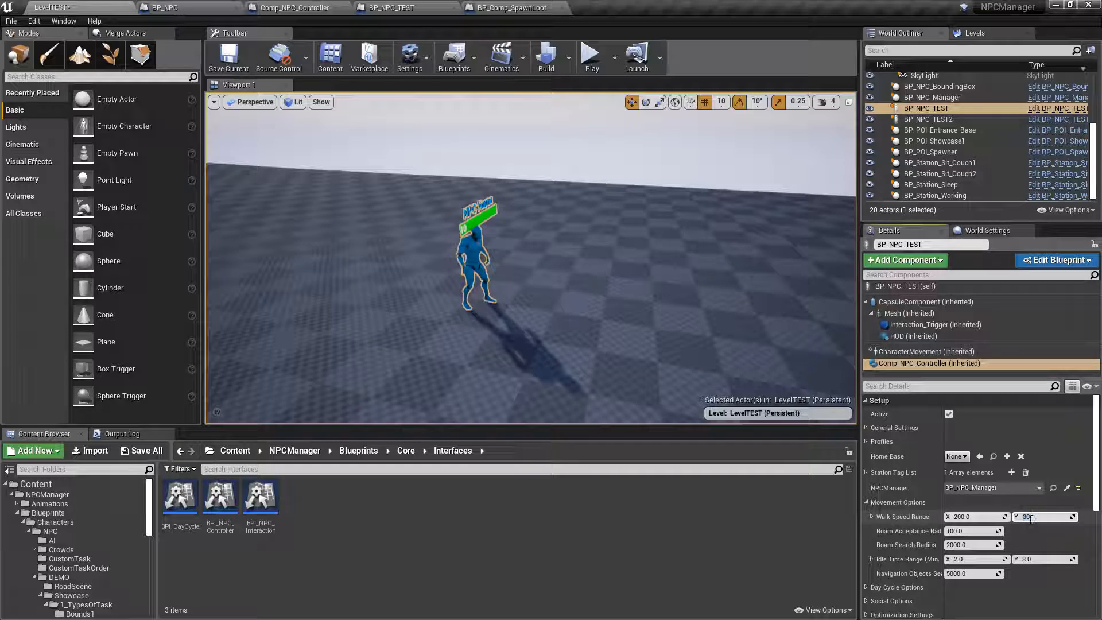
pyautogui.press('Return')
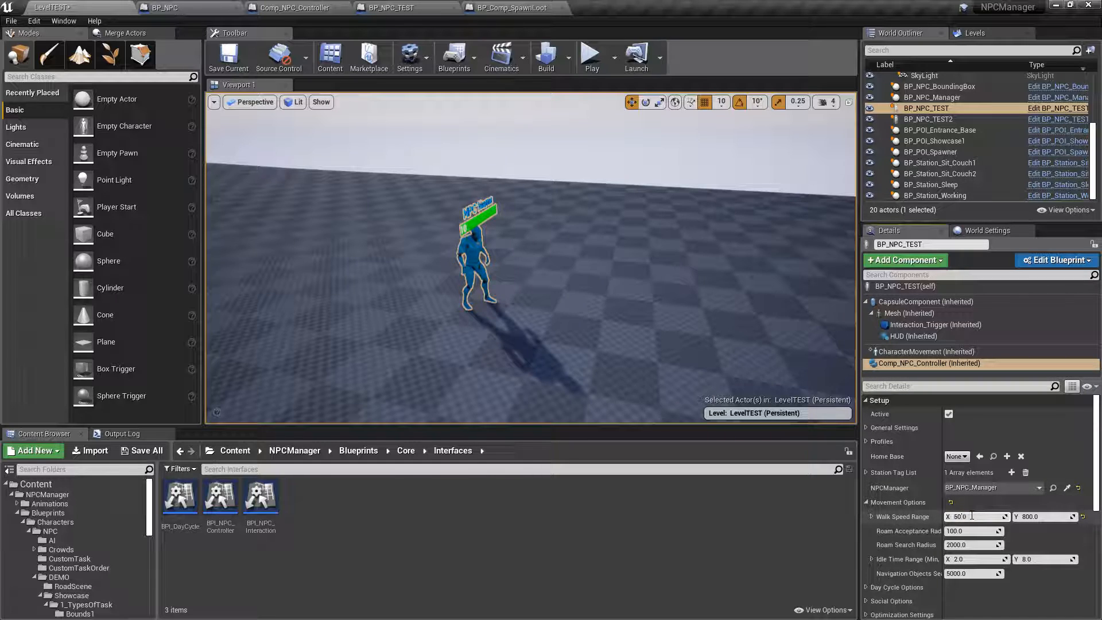
# Play the level to check how fast BP_NPC_TEST walks, then stop the session.
pyautogui.click(591, 57)
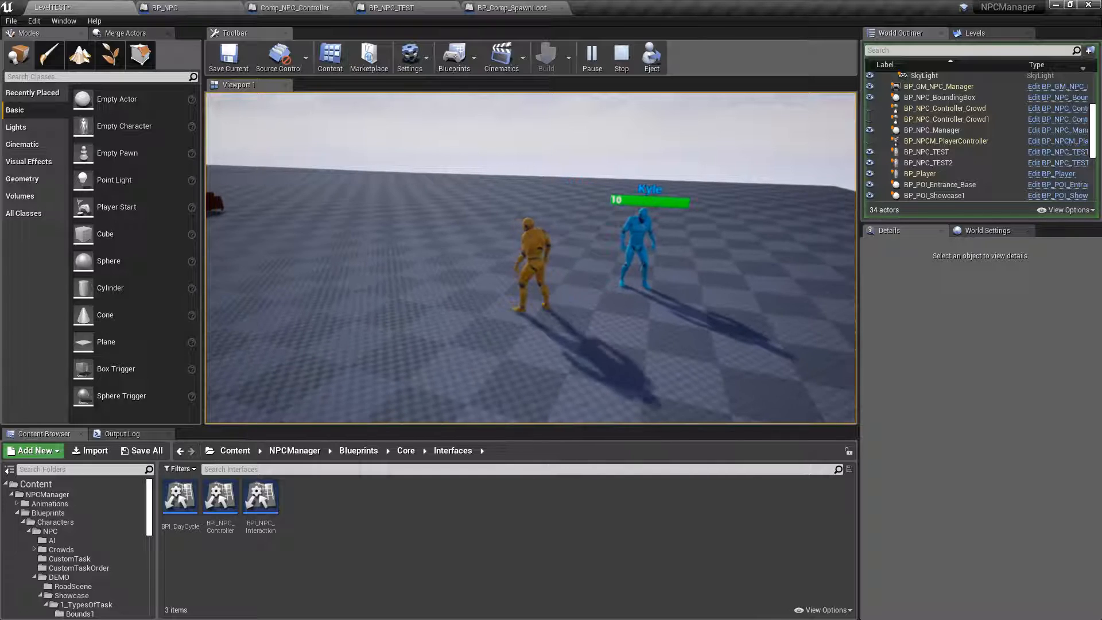
pyautogui.press('w')
pyautogui.hotkey('shift', 'F1')
pyautogui.press('Escape')
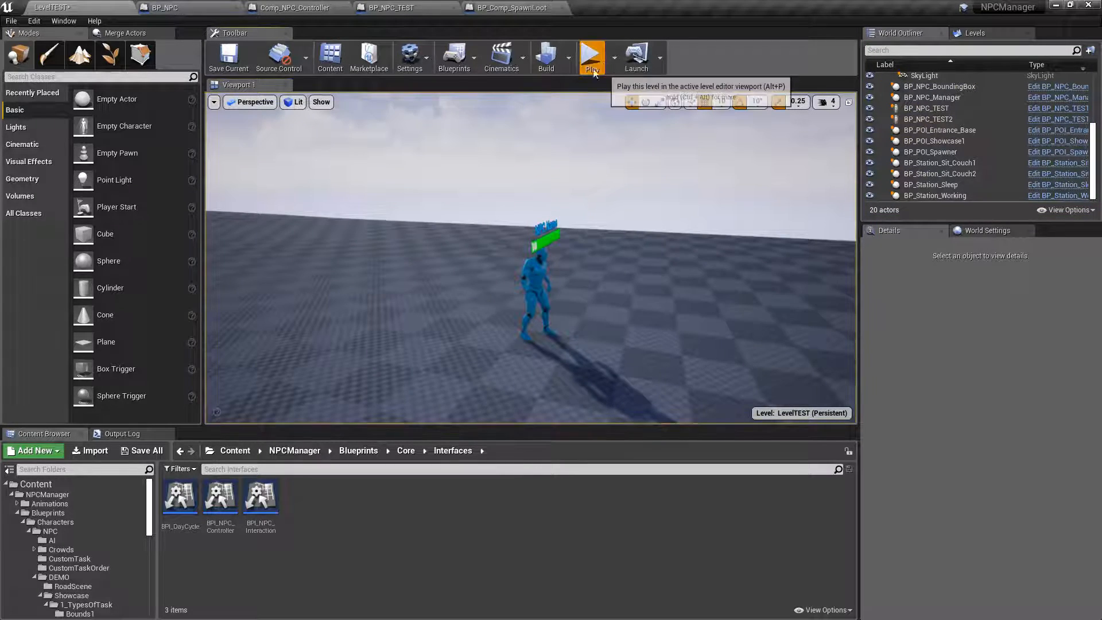
# Play the level two more times, following BP_NPC_TEST with the player to compare its randomized walk speed between sessions.
pyautogui.click(597, 69)
pyautogui.press('w')
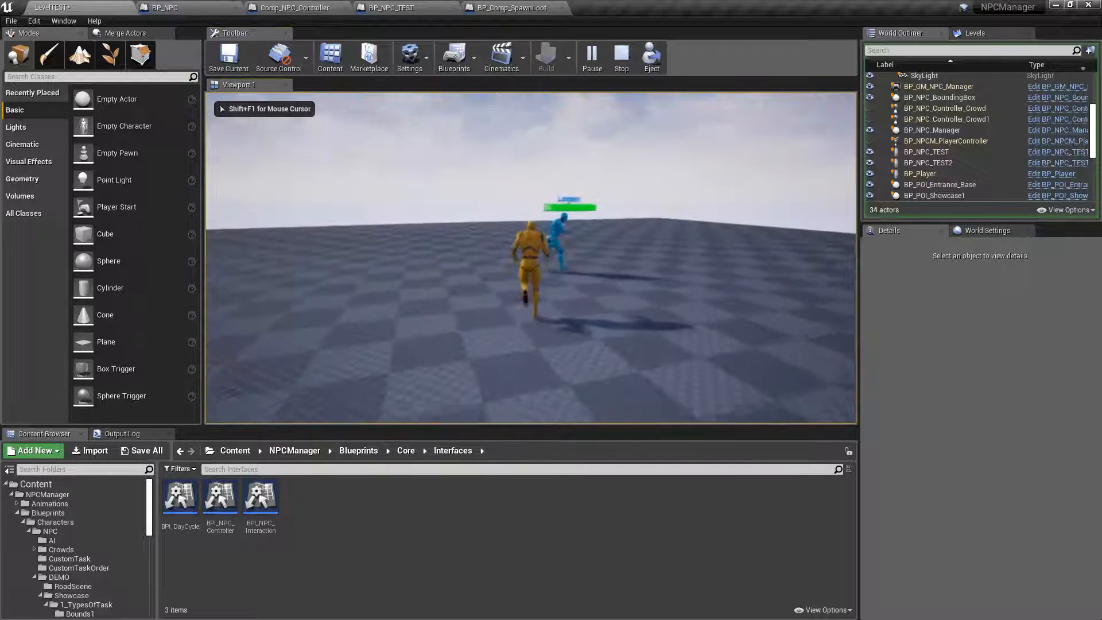
pyautogui.press('a')
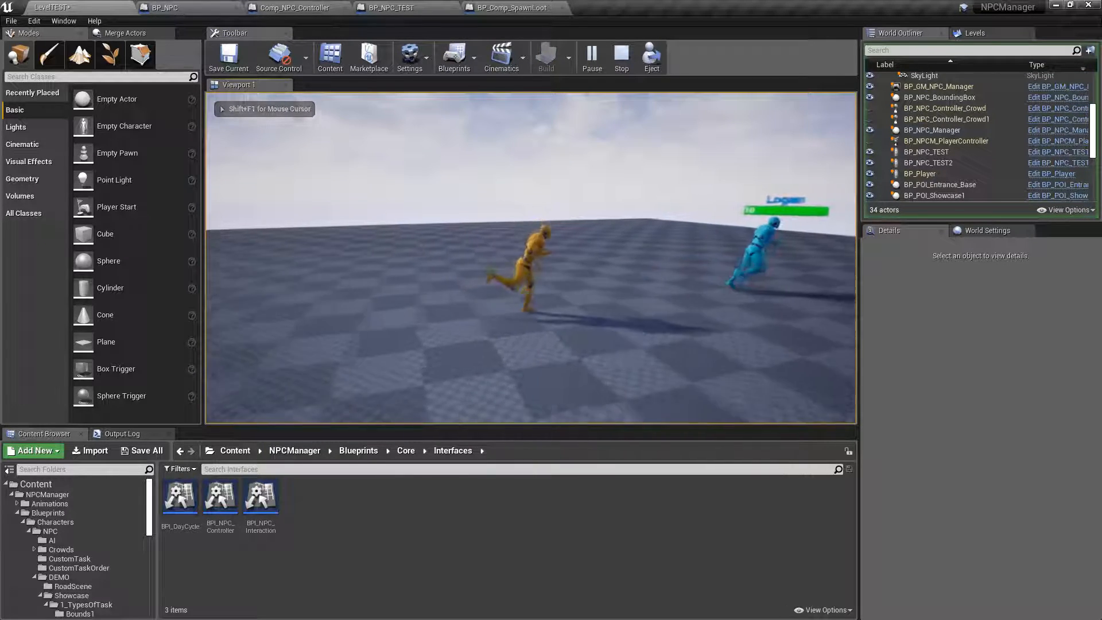
pyautogui.press('Escape')
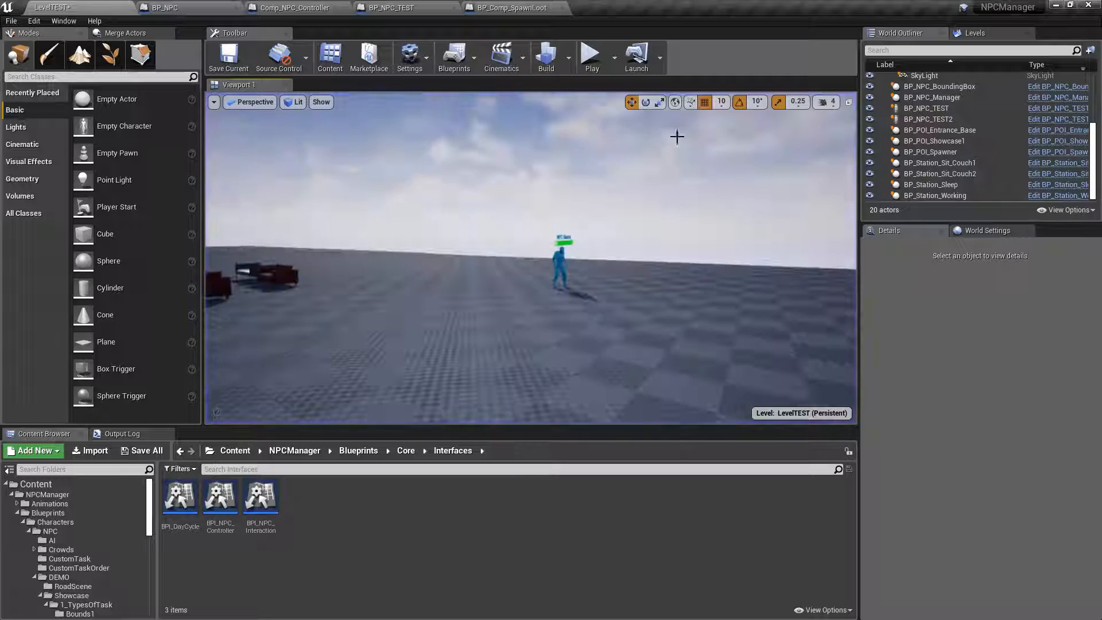
pyautogui.click(591, 57)
pyautogui.press('w')
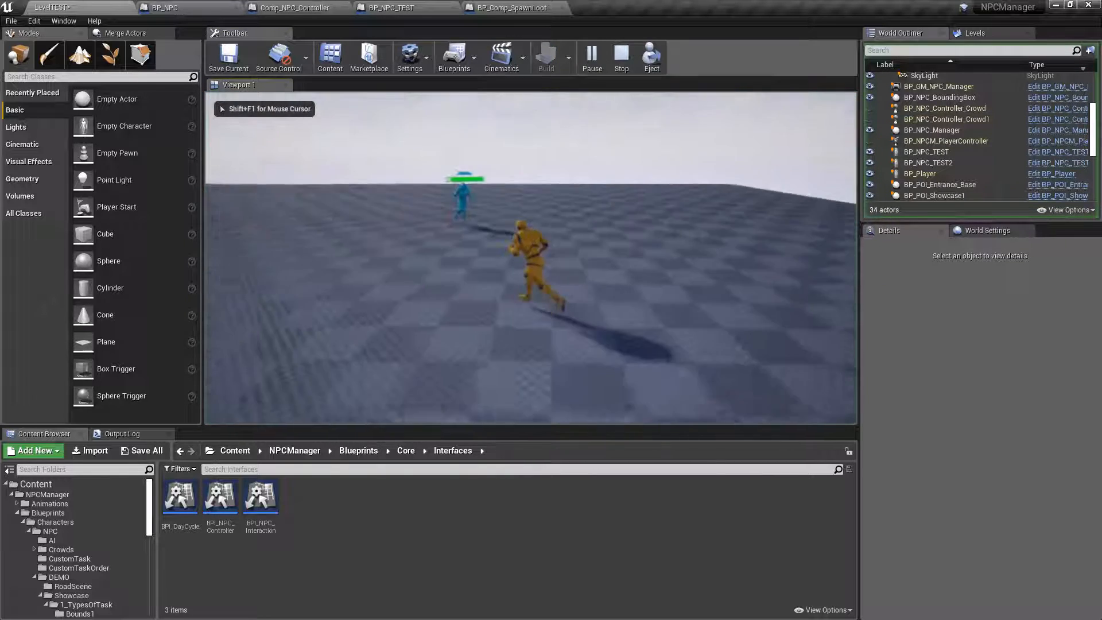
pyautogui.press('w')
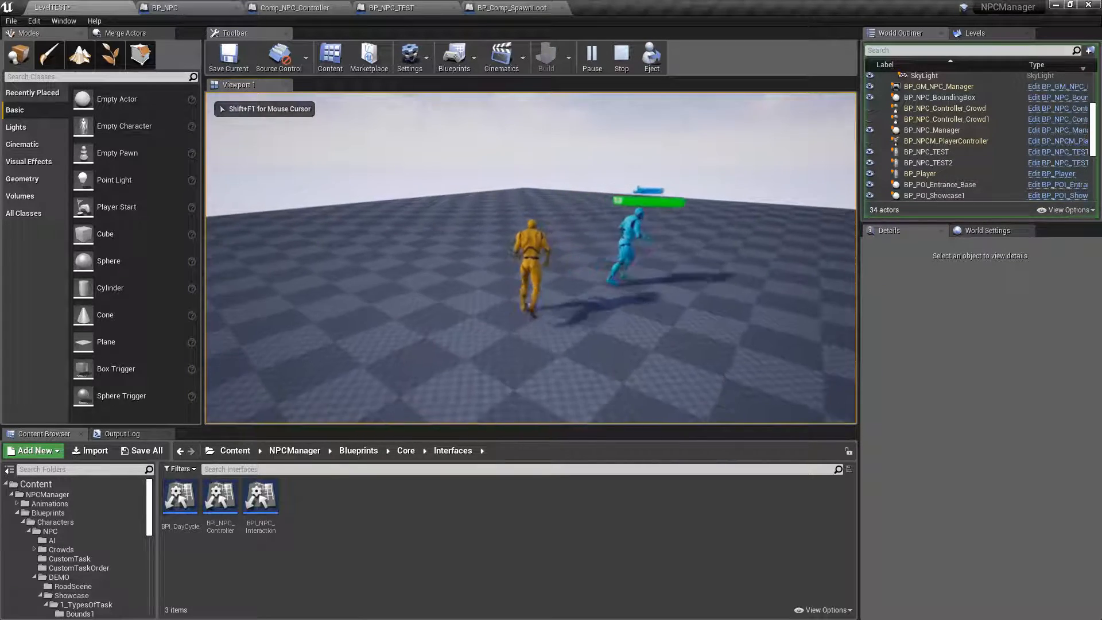
pyautogui.press('Escape')
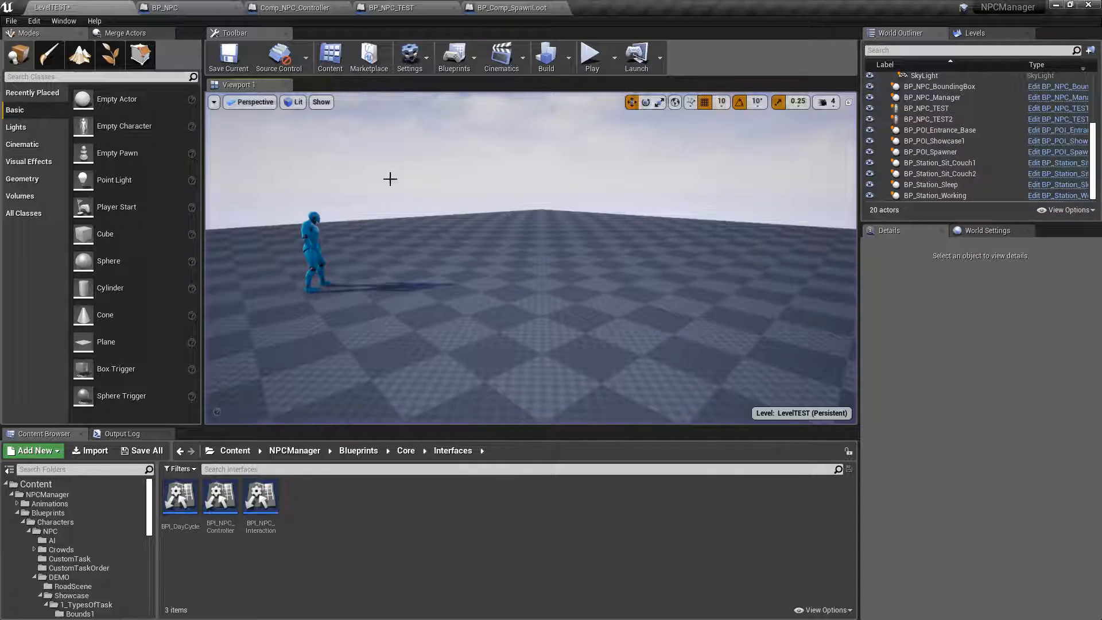
# Set BP_NPC_TEST's Mesh Scale Range to X 0.8 and Y 2 in the General Settings of its Comp_NPC_Controller component.
pyautogui.click(321, 229)
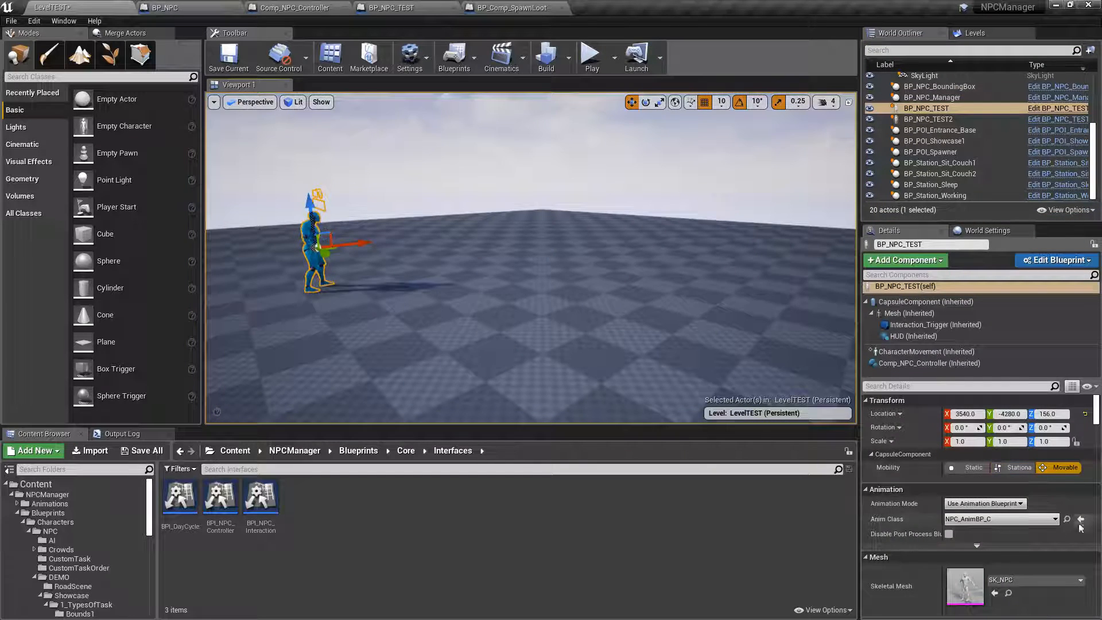
pyautogui.click(911, 363)
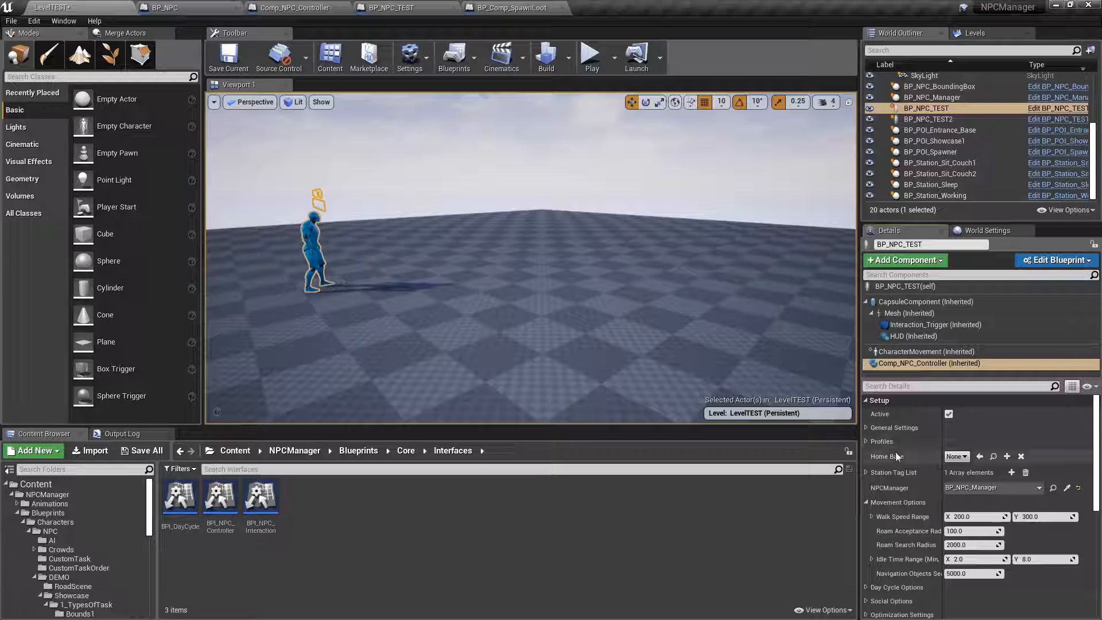
pyautogui.click(865, 428)
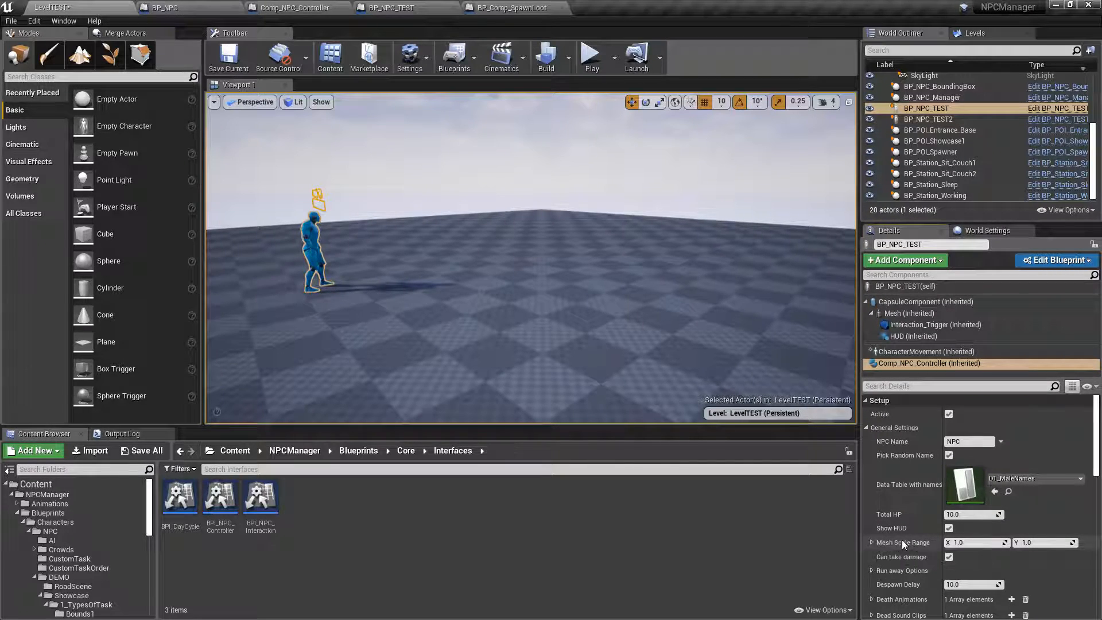
pyautogui.scroll(-3, 1100, 449)
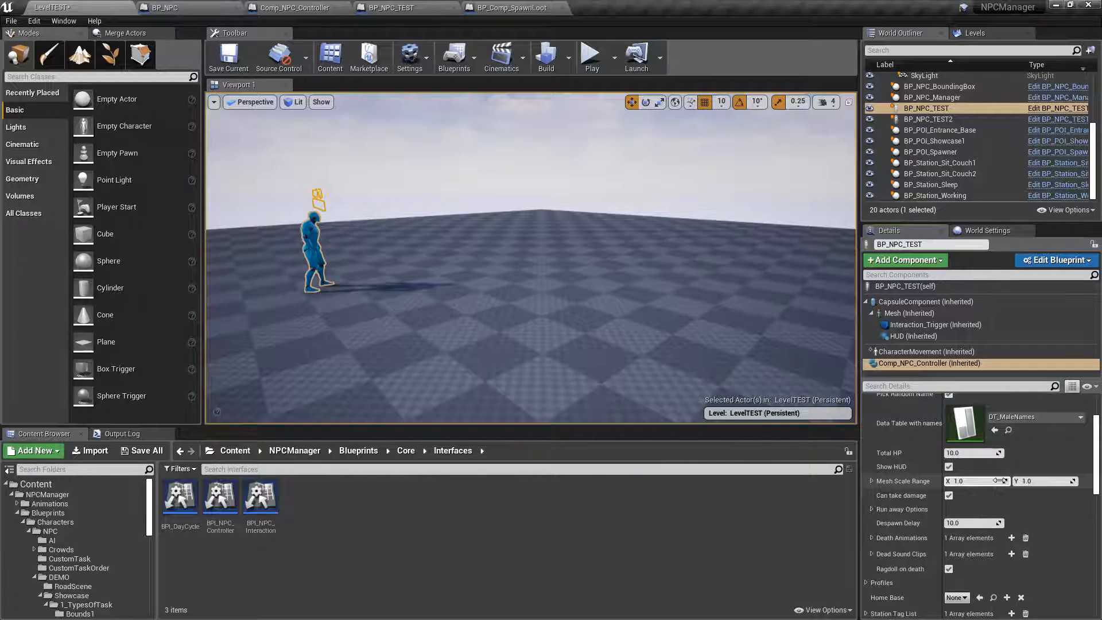
pyautogui.click(1035, 481)
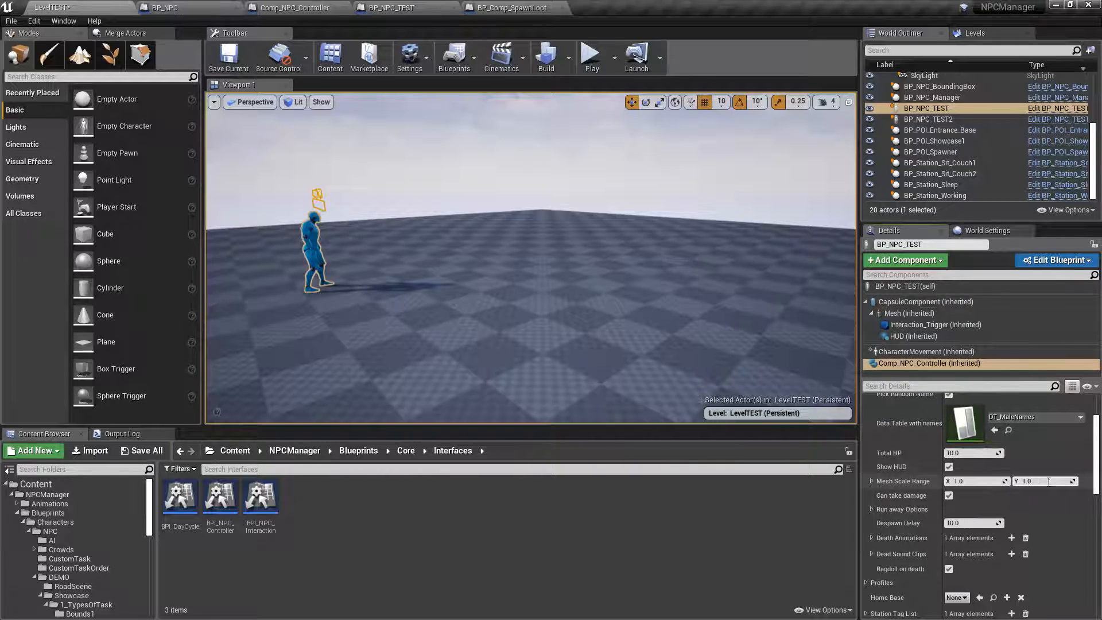
pyautogui.write('2')
pyautogui.press('Return')
pyautogui.click(974, 480)
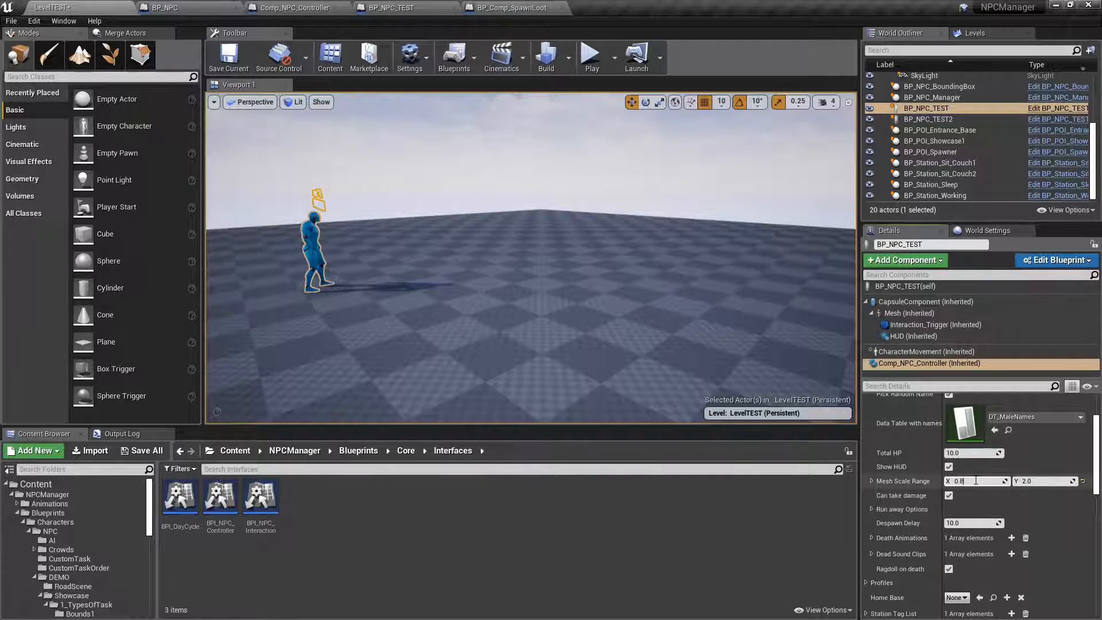
pyautogui.press('Return')
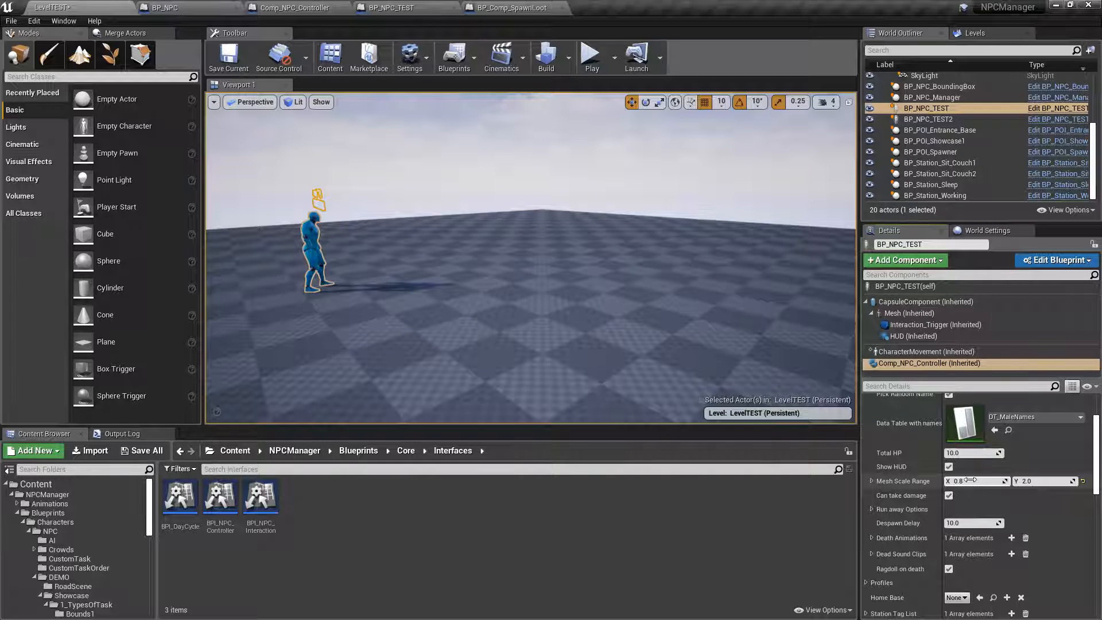
# Play and stop the level five times, comparing BP_NPC_TEST's random body size with the player character each time.
pyautogui.click(591, 60)
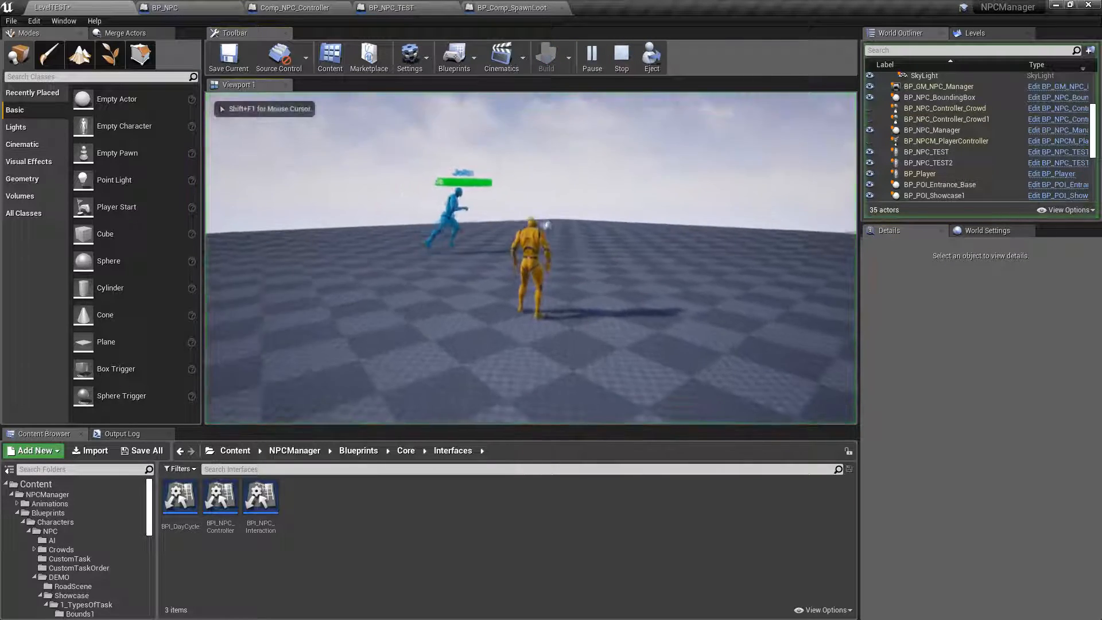
pyautogui.press('w')
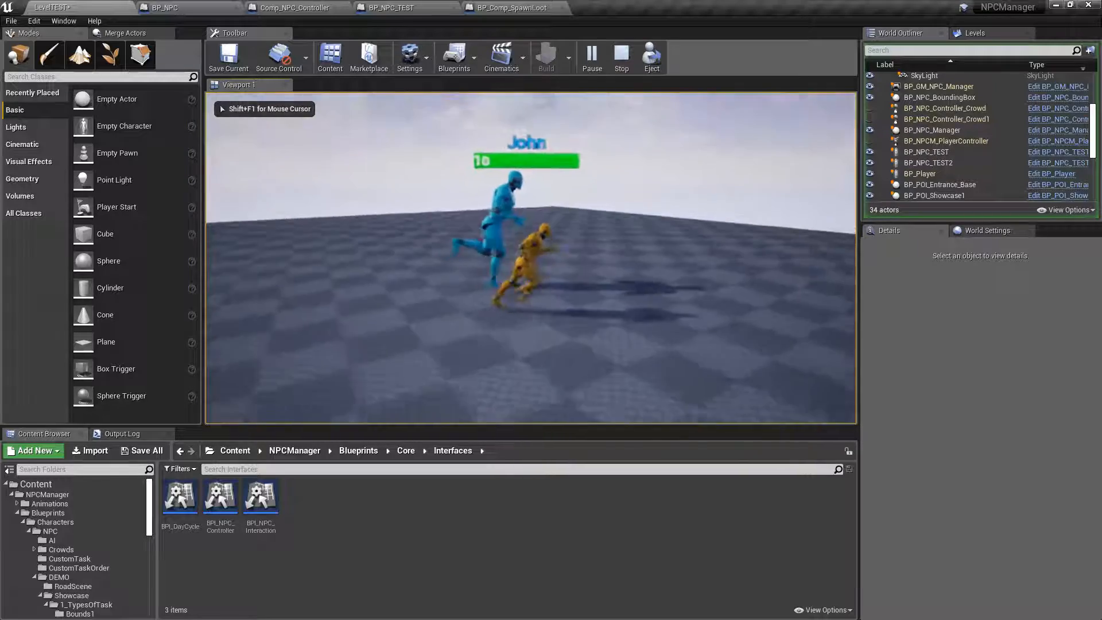
pyautogui.press('w')
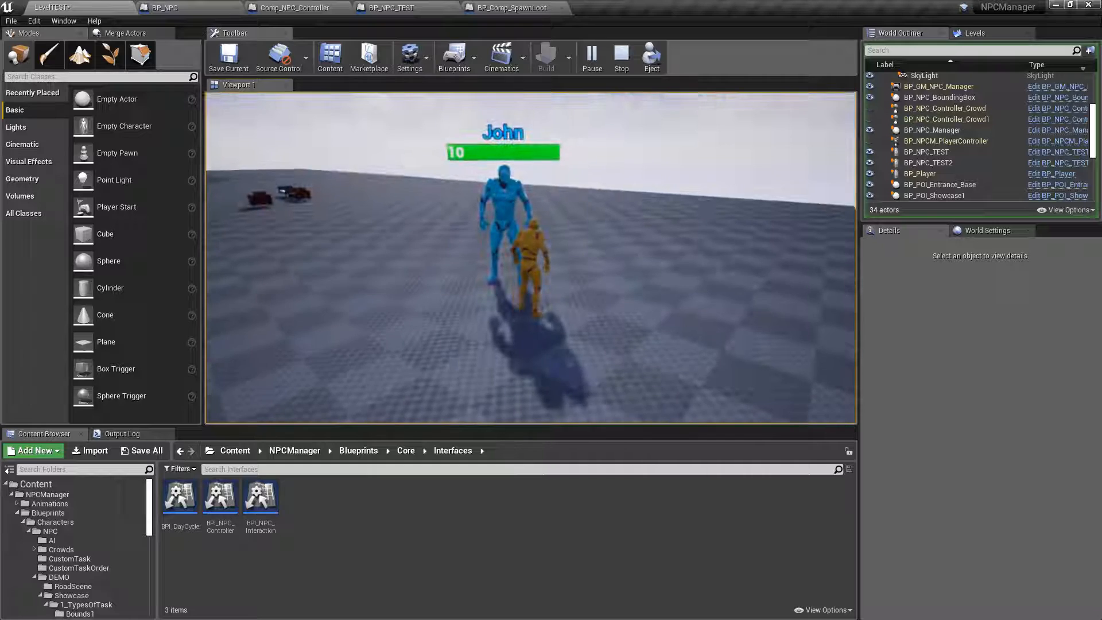
pyautogui.press('Escape')
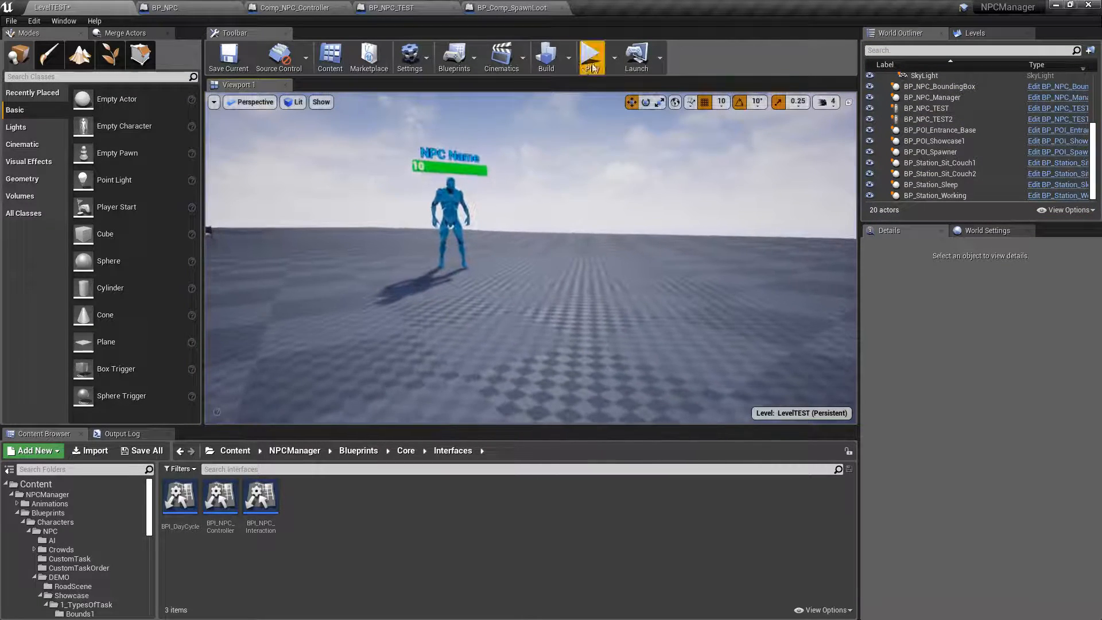
pyautogui.click(591, 58)
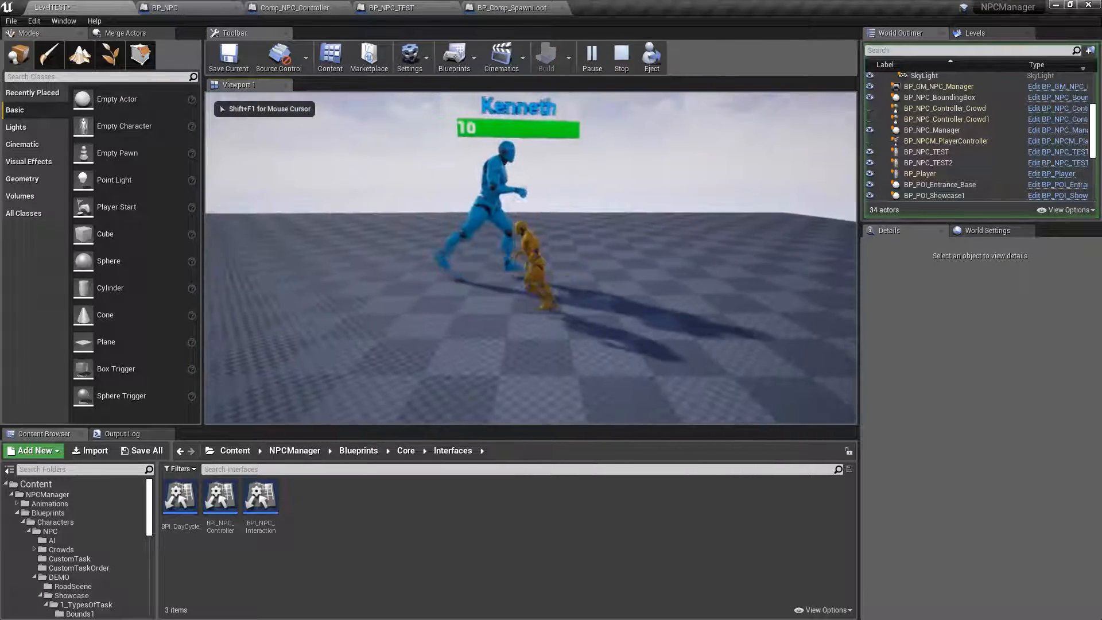
pyautogui.press('Escape')
pyautogui.click(591, 57)
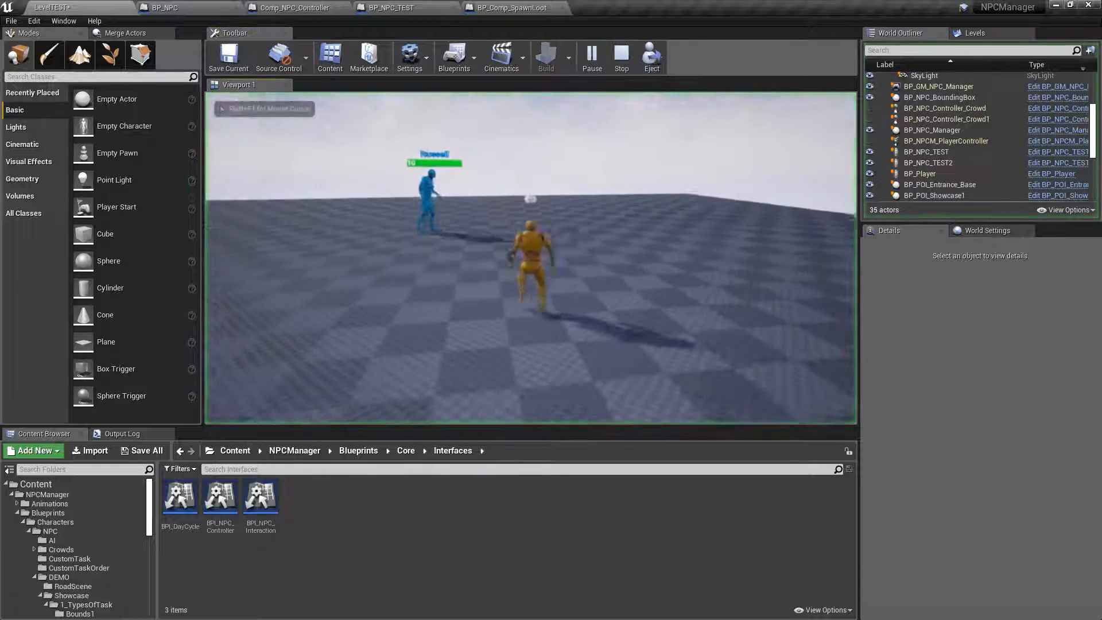
pyautogui.press('Escape')
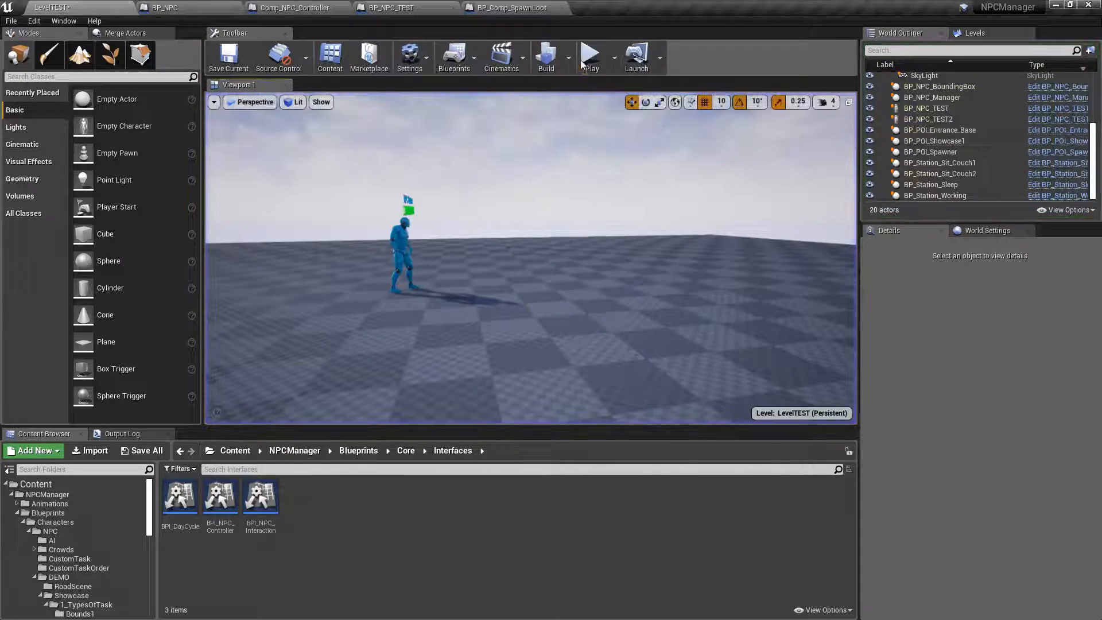
pyautogui.click(591, 57)
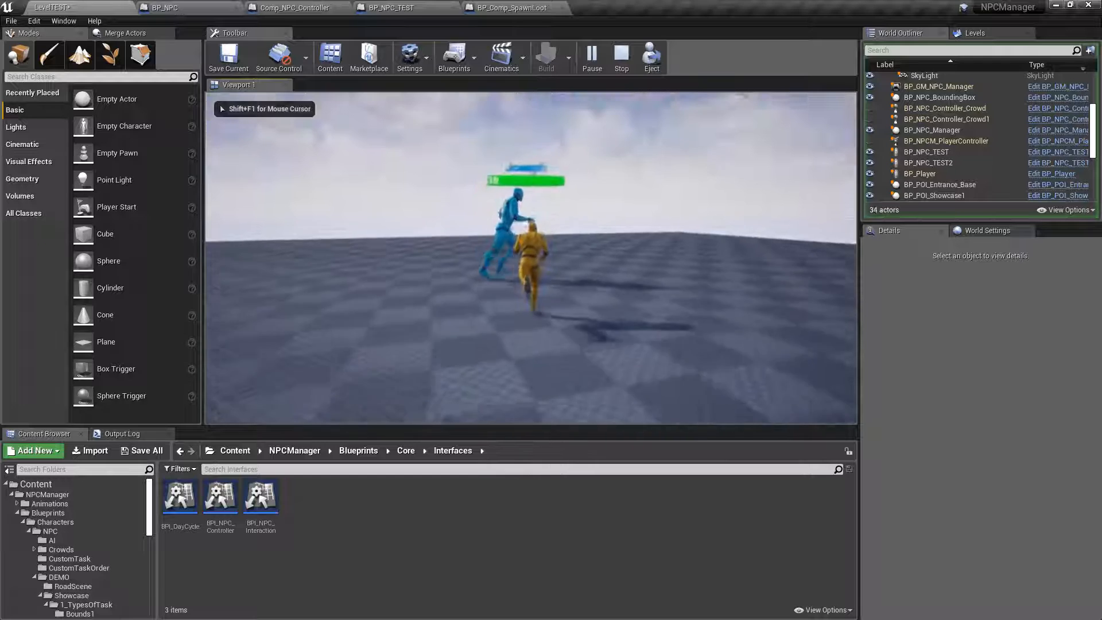
pyautogui.press('Escape')
pyautogui.click(580, 74)
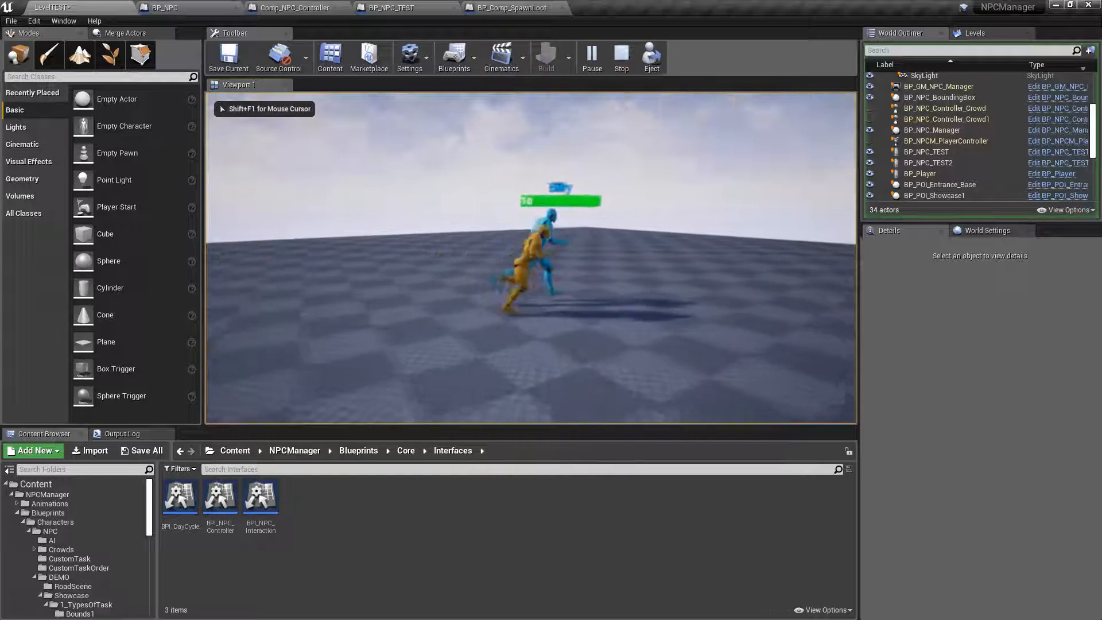
pyautogui.press('Escape')
# Lower the X value of BP_NPC_TEST's Mesh Scale Range to 0.25 in its Comp_NPC_Controller component.
pyautogui.click(239, 240)
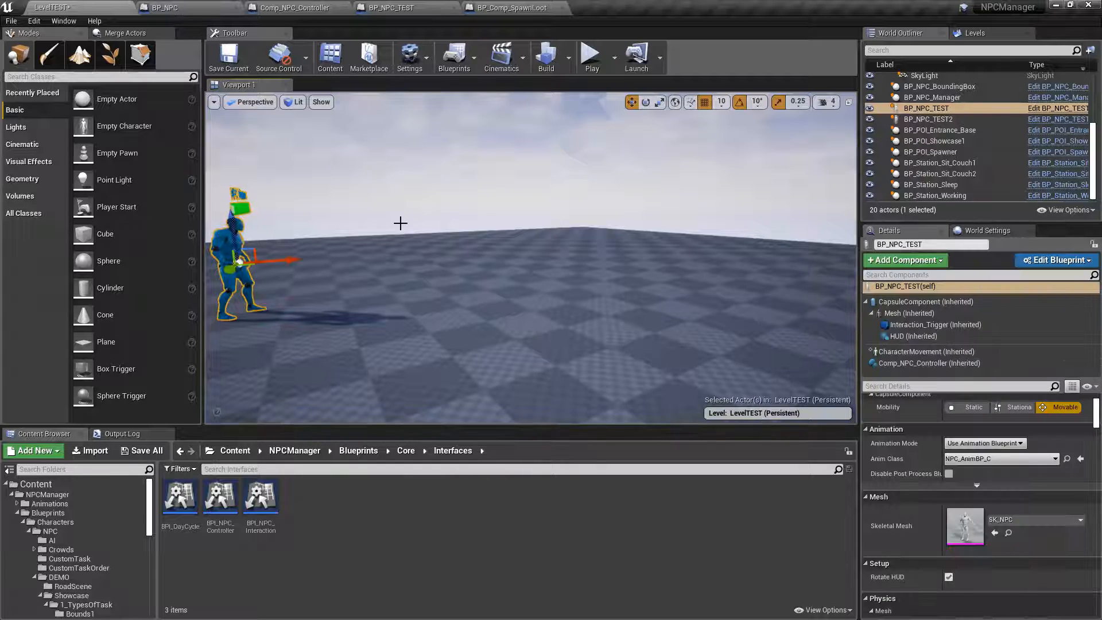
pyautogui.click(907, 362)
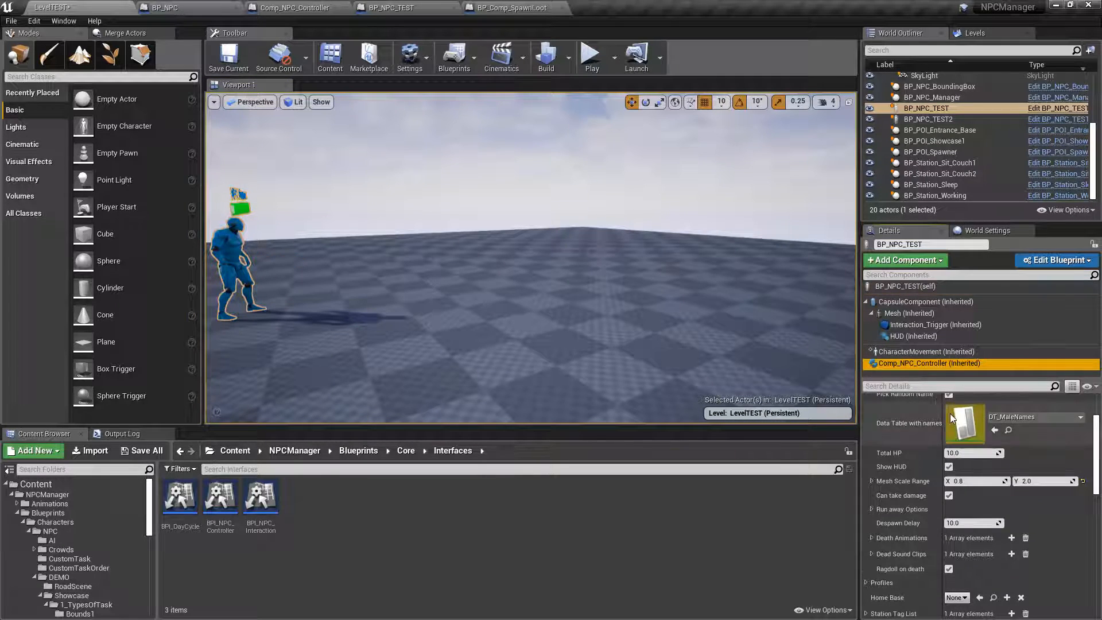
pyautogui.click(973, 482)
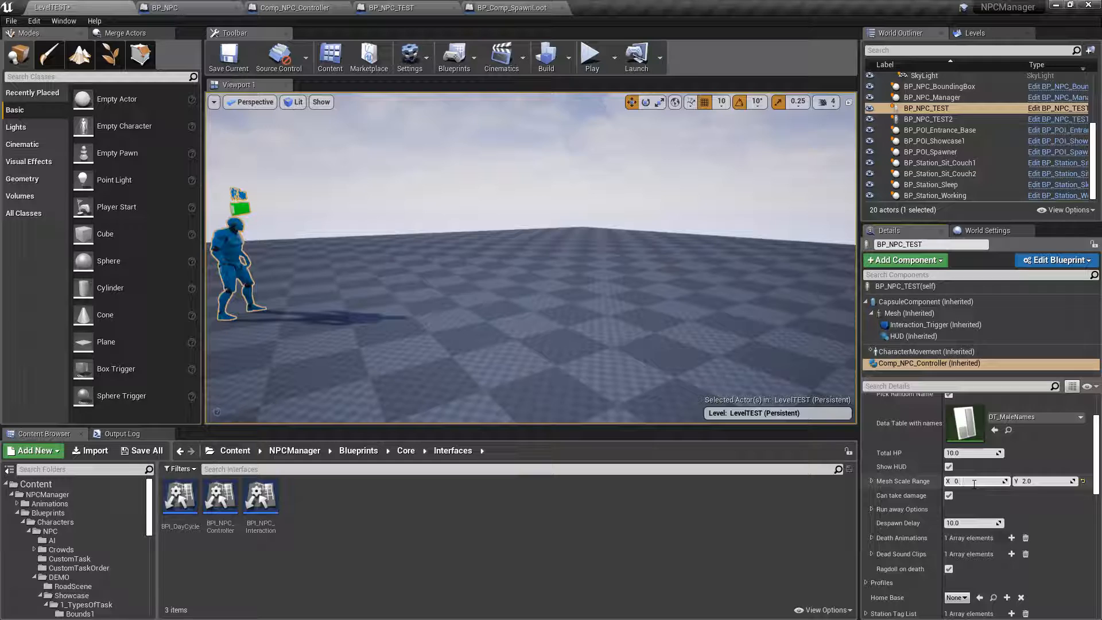
# Play the level repeatedly to check BP_NPC_TEST's random size with the lowered minimum scale, running up to it in the last session.
pyautogui.click(591, 55)
pyautogui.press('Escape')
pyautogui.click(591, 64)
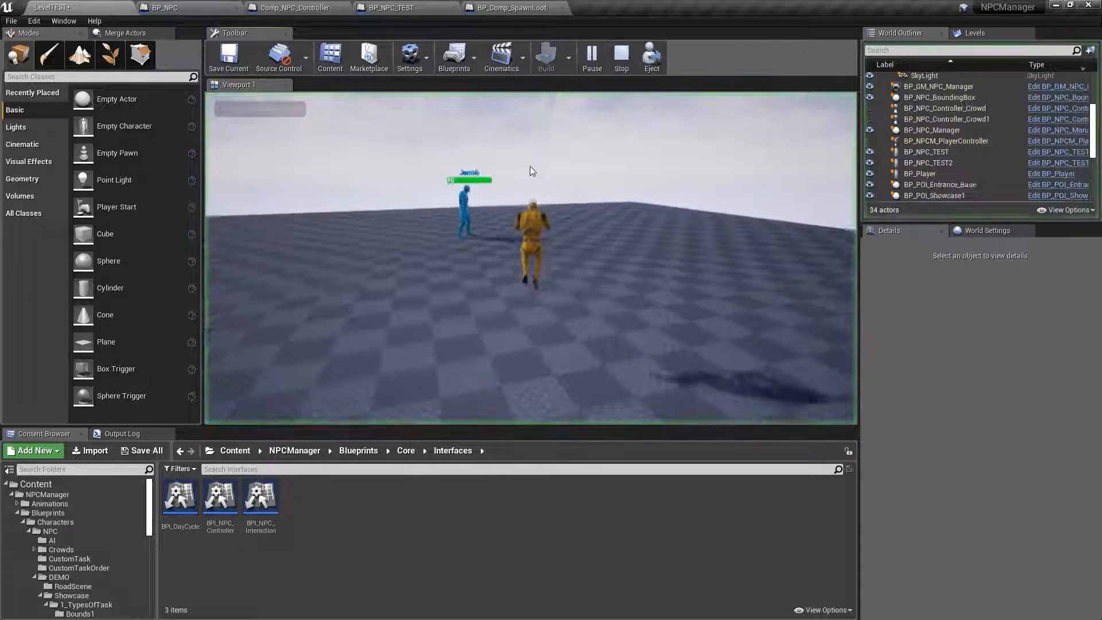
pyautogui.press('Escape')
pyautogui.click(584, 59)
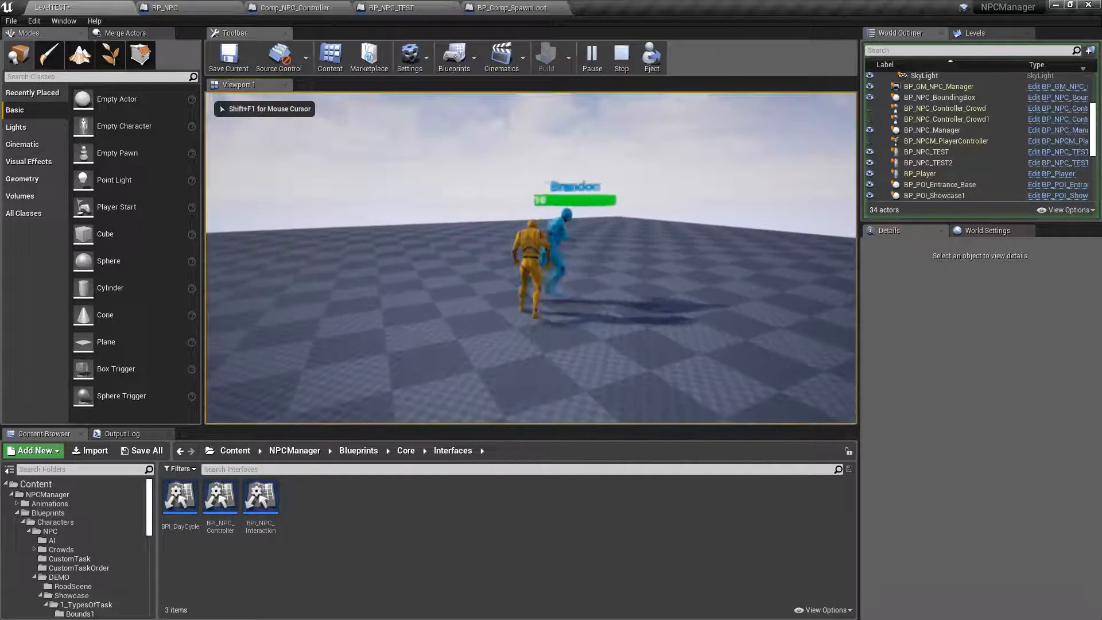
pyautogui.press('Escape')
pyautogui.click(591, 56)
pyautogui.click(565, 142)
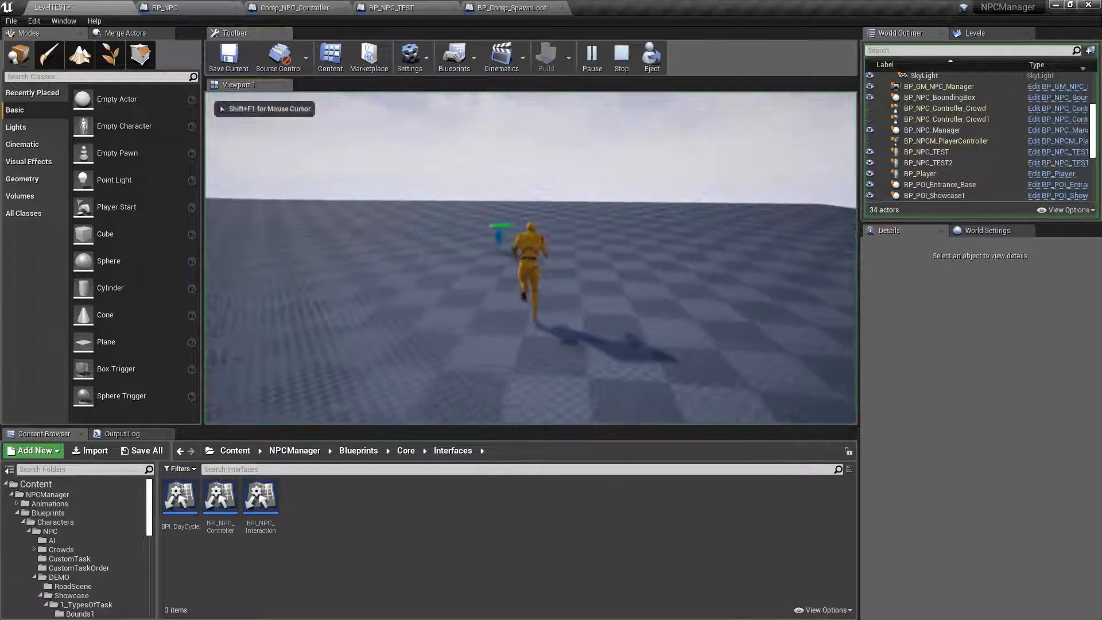
pyautogui.press('w')
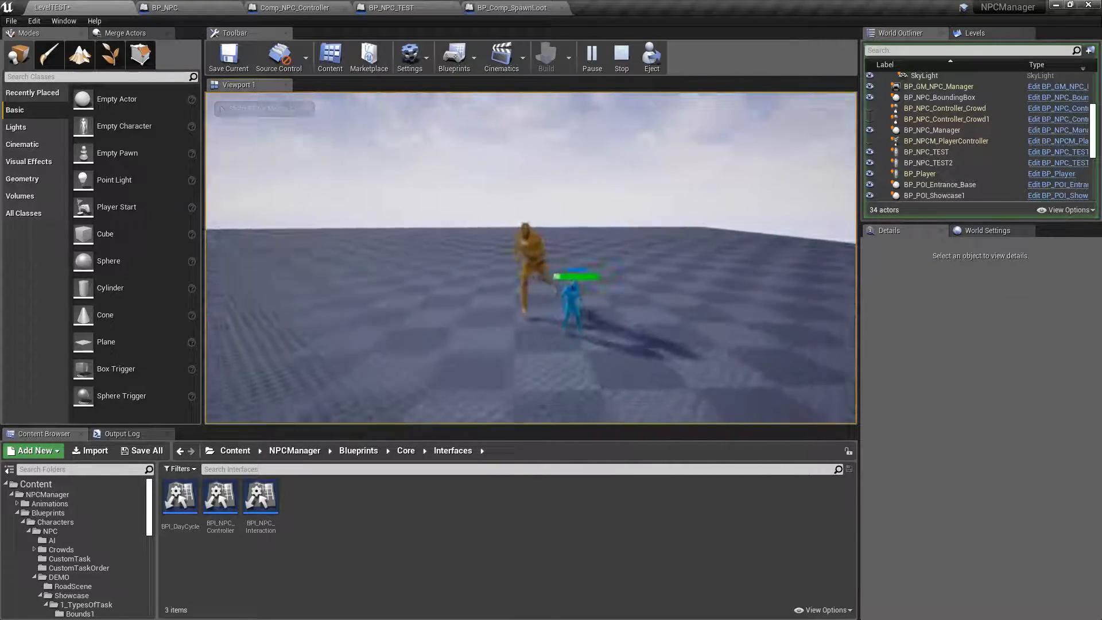
pyautogui.press('s')
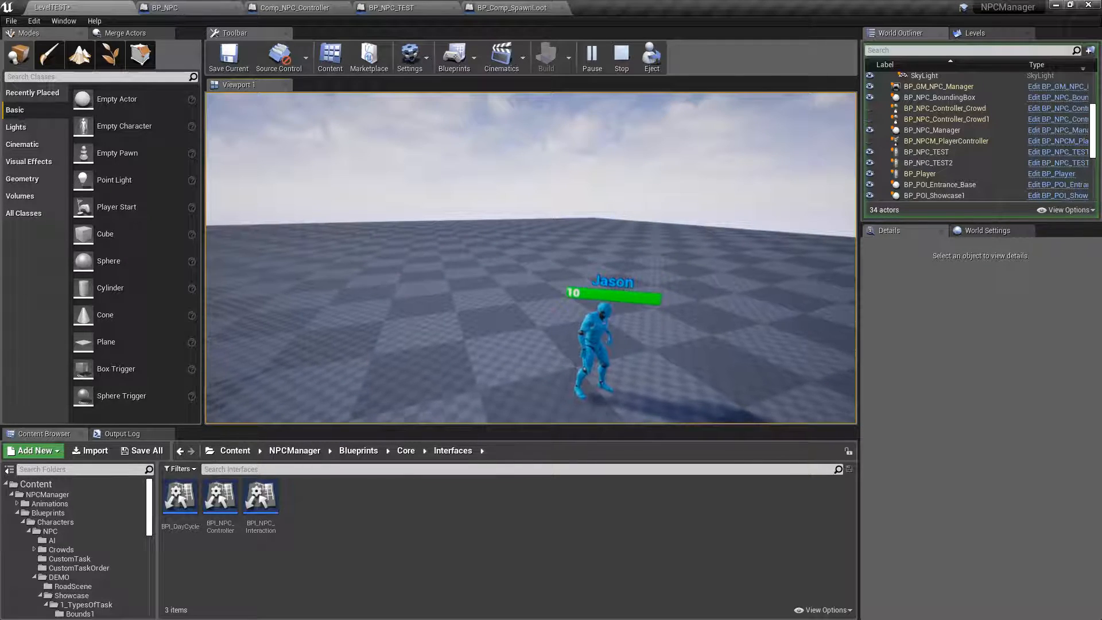
pyautogui.press('Escape')
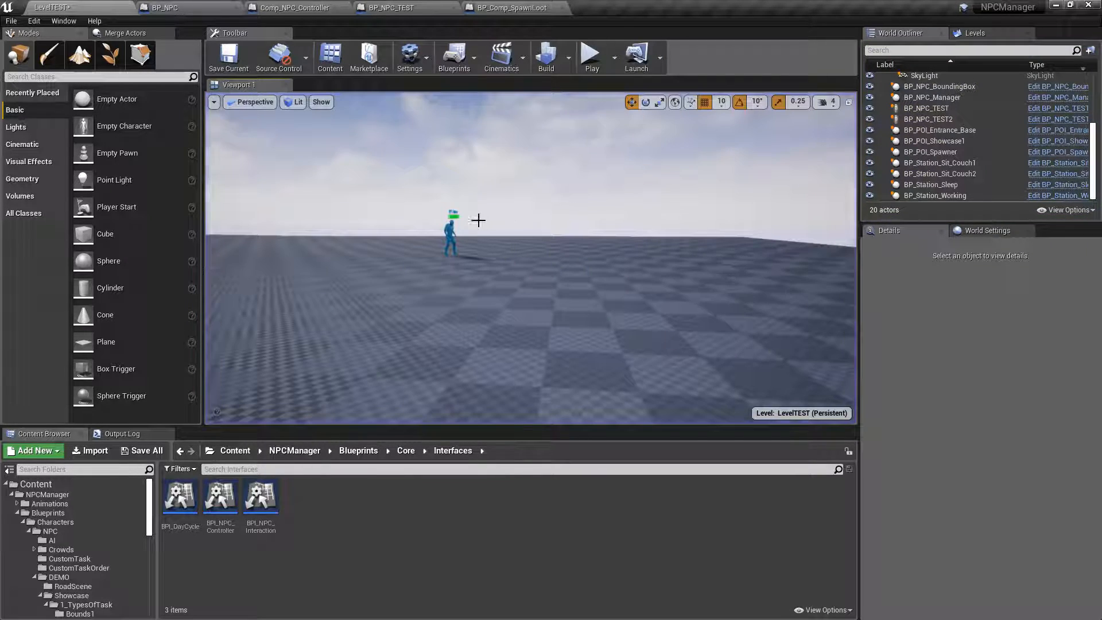
# Review BP_NPC_TEST's Comp_NPC_Controller settings again, then deselect it and look over the bed, couches and table stations.
pyautogui.click(448, 223)
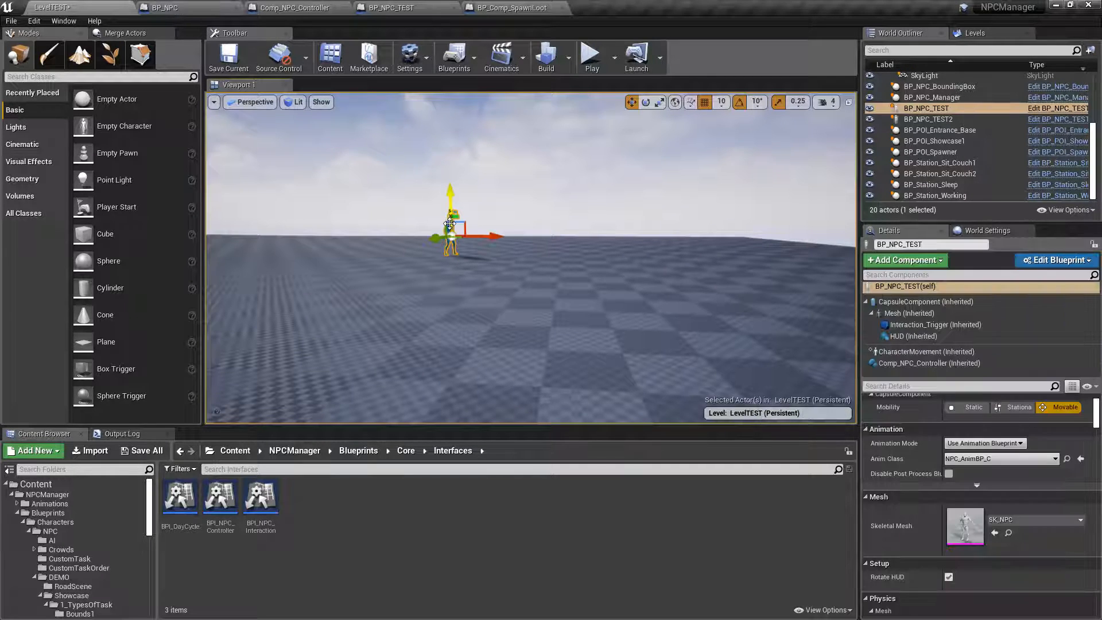
pyautogui.click(929, 363)
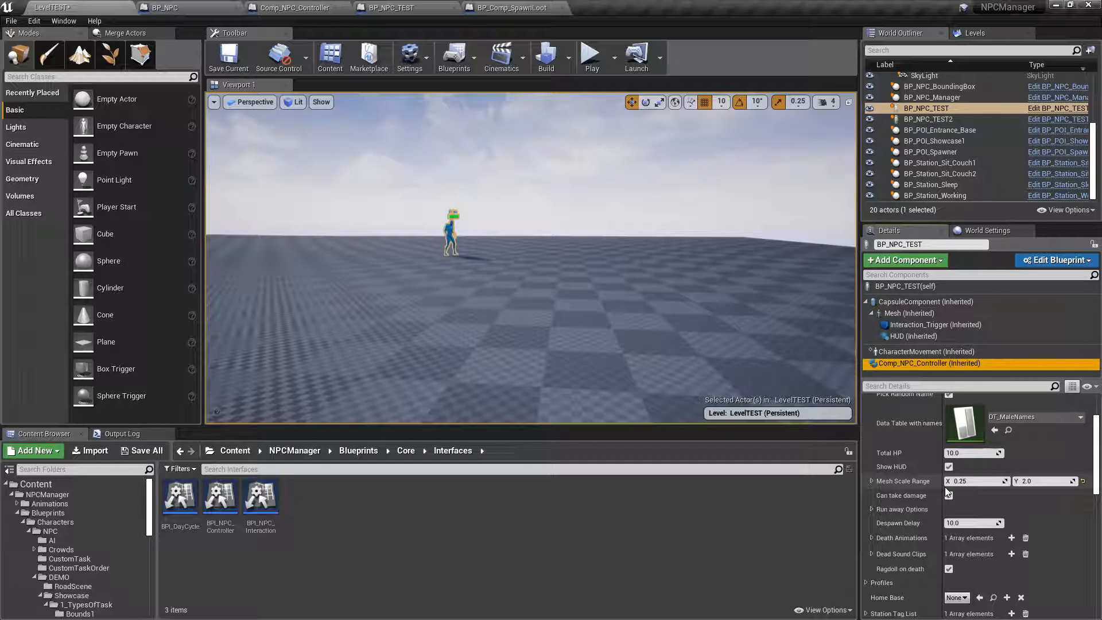
pyautogui.moveTo(634, 231); pyautogui.dragTo(717, 275, button='right')
pyautogui.press('Escape')
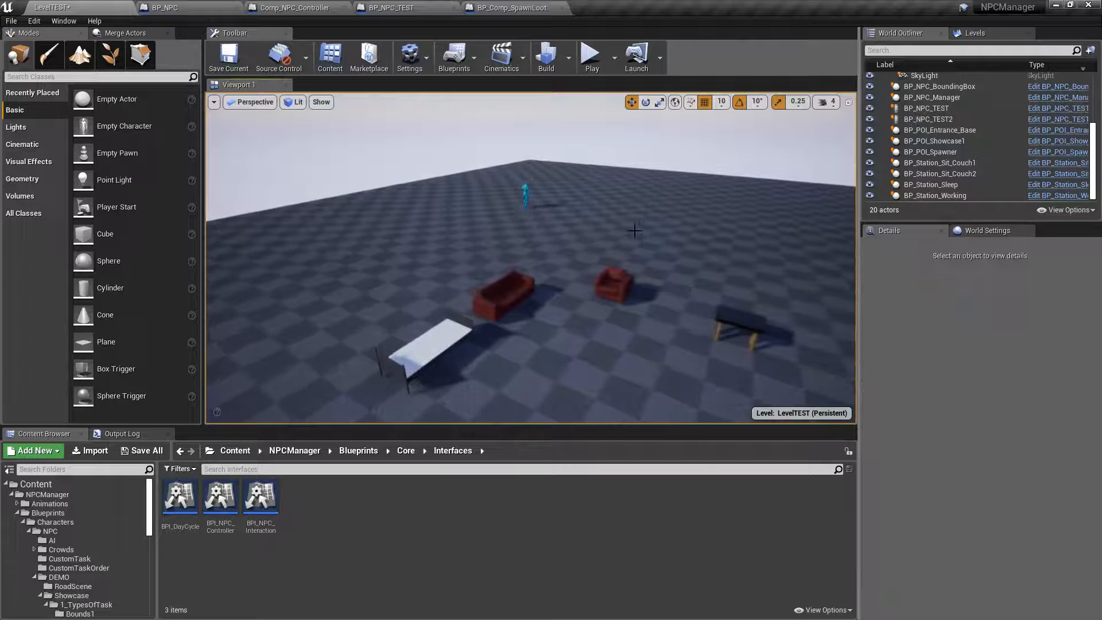
pyautogui.moveTo(635, 230); pyautogui.dragTo(633, 195, button='right')
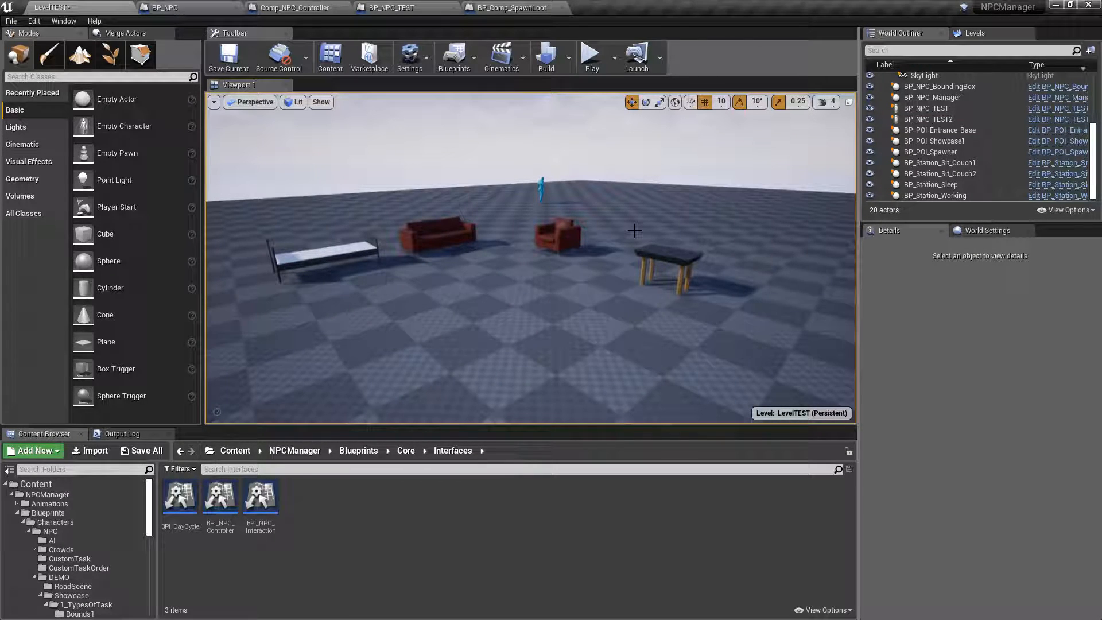
pyautogui.moveTo(627, 222)
pyautogui.mouseDown(button='right')
pyautogui.moveTo(602, 225)
pyautogui.moveTo(624, 229)
pyautogui.mouseUp(button='right')
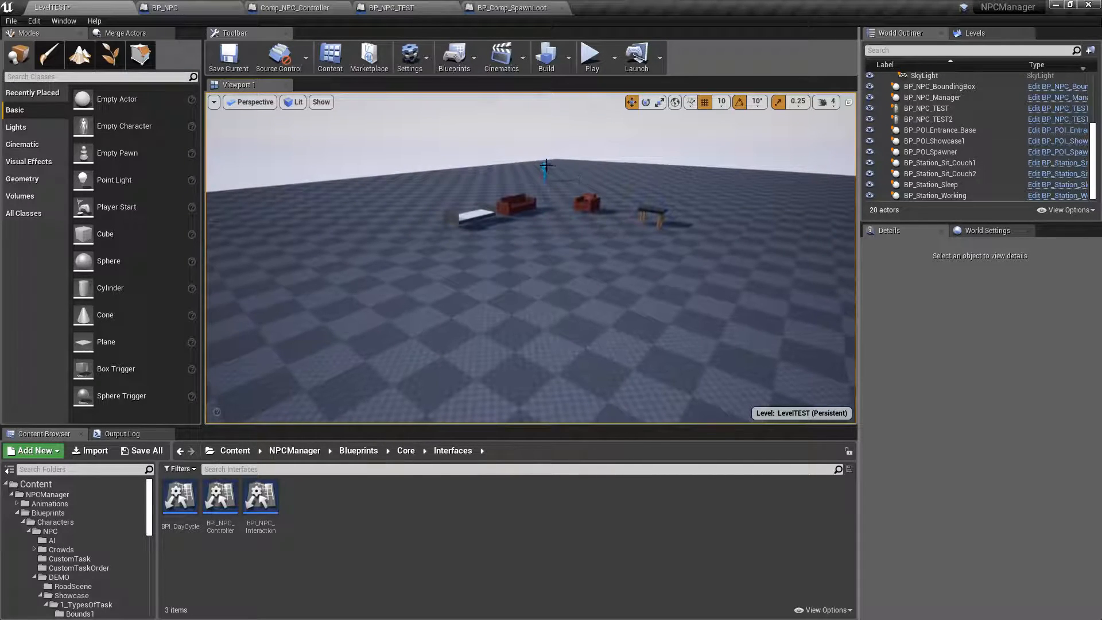
pyautogui.click(546, 166)
pyautogui.moveTo(546, 166); pyautogui.dragTo(706, 174, button='right')
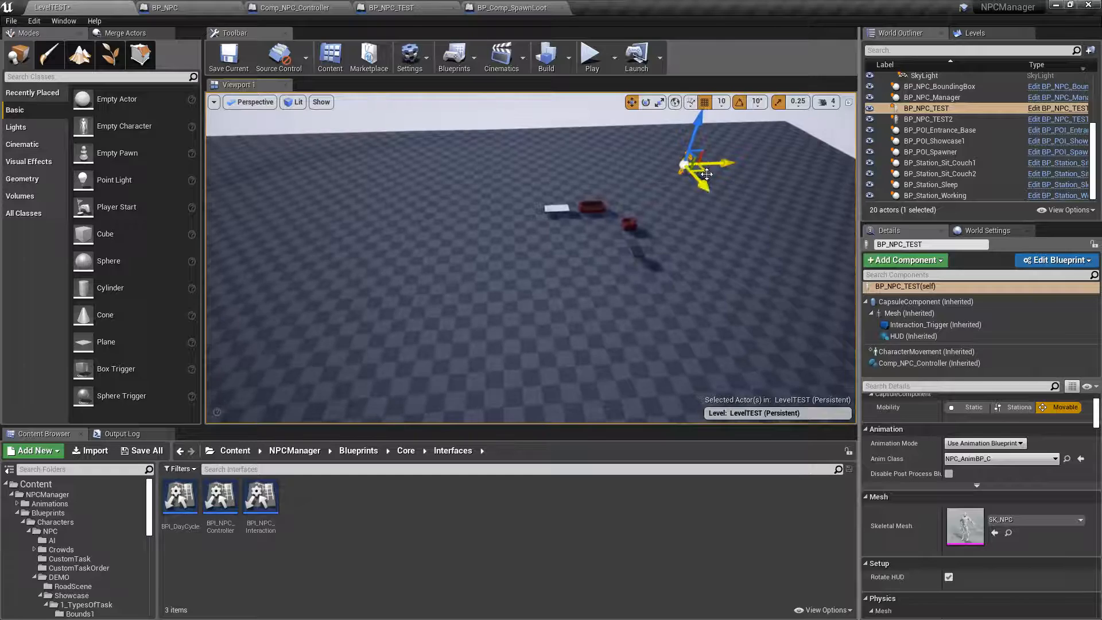
pyautogui.moveTo(523, 229); pyautogui.dragTo(639, 230, button='right')
pyautogui.moveTo(454, 283); pyautogui.dragTo(423, 286, button='right')
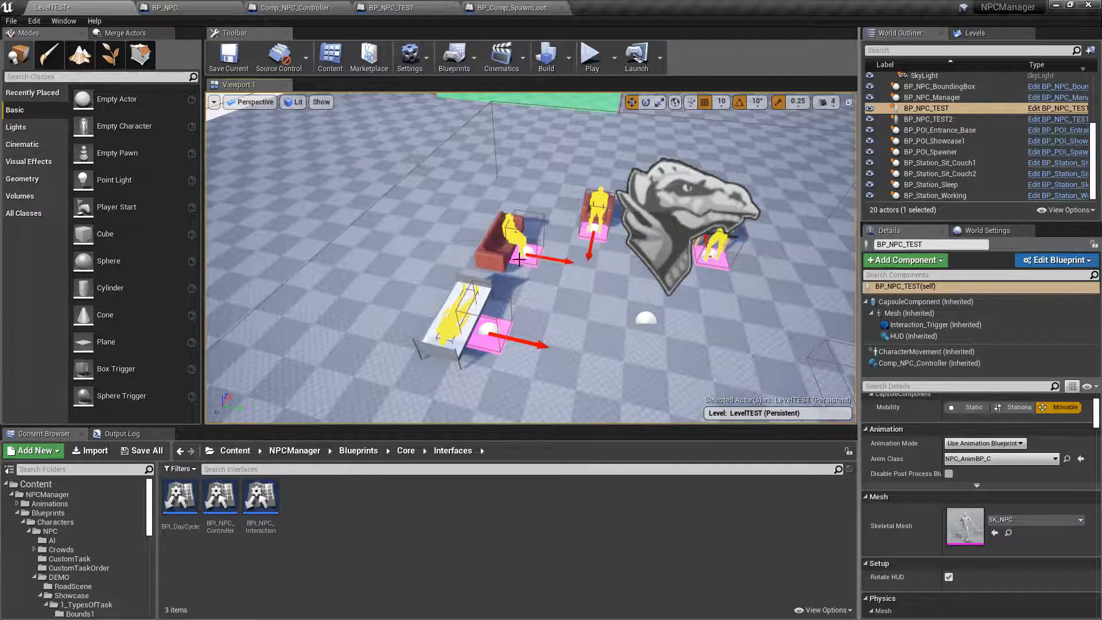
pyautogui.click(512, 241)
pyautogui.keyDown('ctrl'); pyautogui.click(596, 213); pyautogui.keyUp('ctrl')
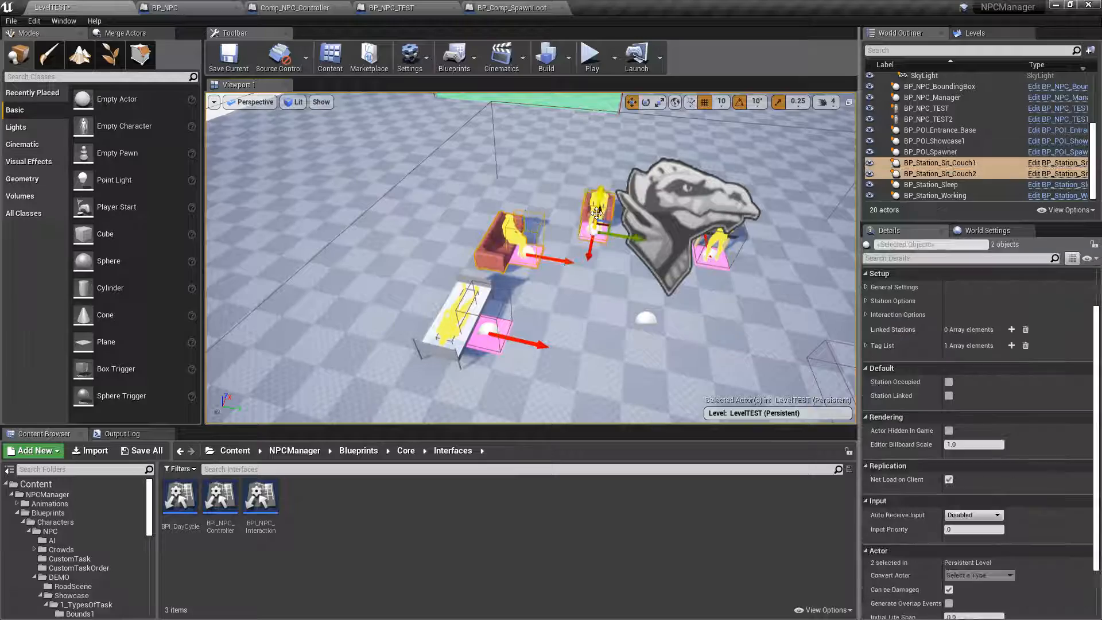
pyautogui.keyDown('ctrl'); pyautogui.click(711, 250); pyautogui.keyUp('ctrl')
pyautogui.moveTo(711, 251); pyautogui.dragTo(769, 234, button='right')
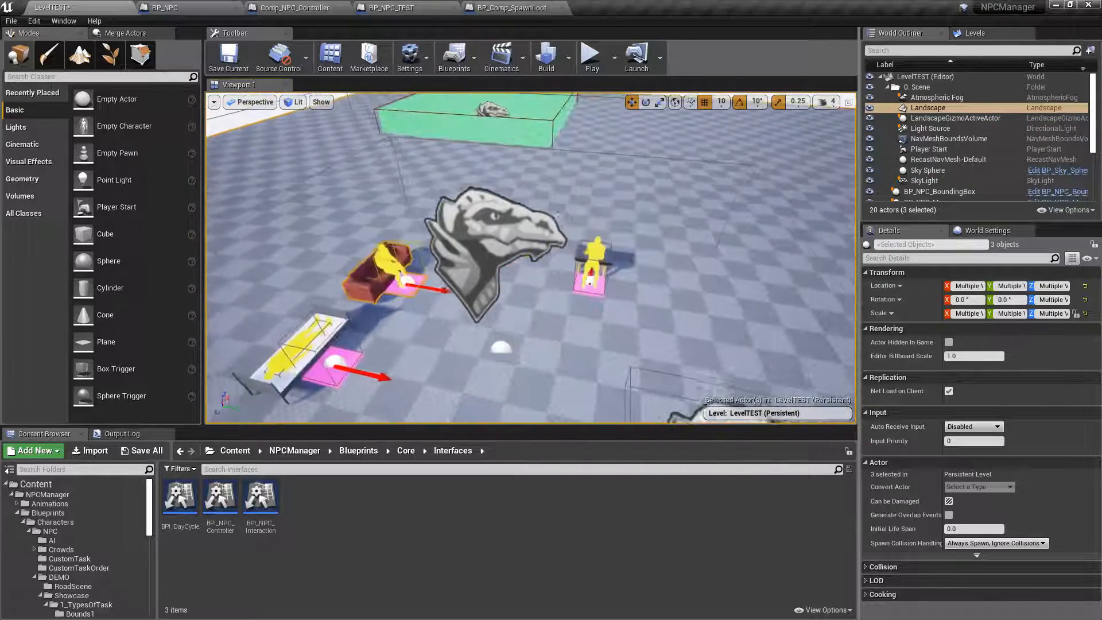
pyautogui.keyDown('ctrl'); pyautogui.click(589, 259); pyautogui.keyUp('ctrl')
pyautogui.scroll(-5, 597, 241)
pyautogui.moveTo(584, 230); pyautogui.dragTo(849, 259)
pyautogui.hotkey('ctrl', 'z')
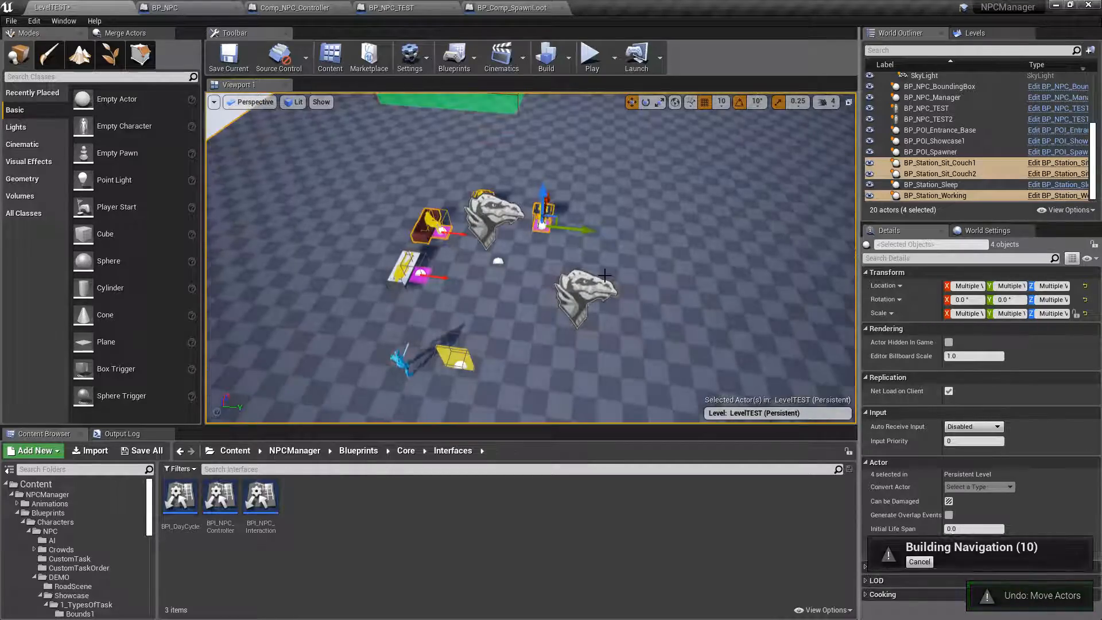
pyautogui.click(608, 235)
# Select both couch stations and the table station, and move them well away from the bed along the Y axis.
pyautogui.click(426, 226)
pyautogui.scroll(8, 555, 214)
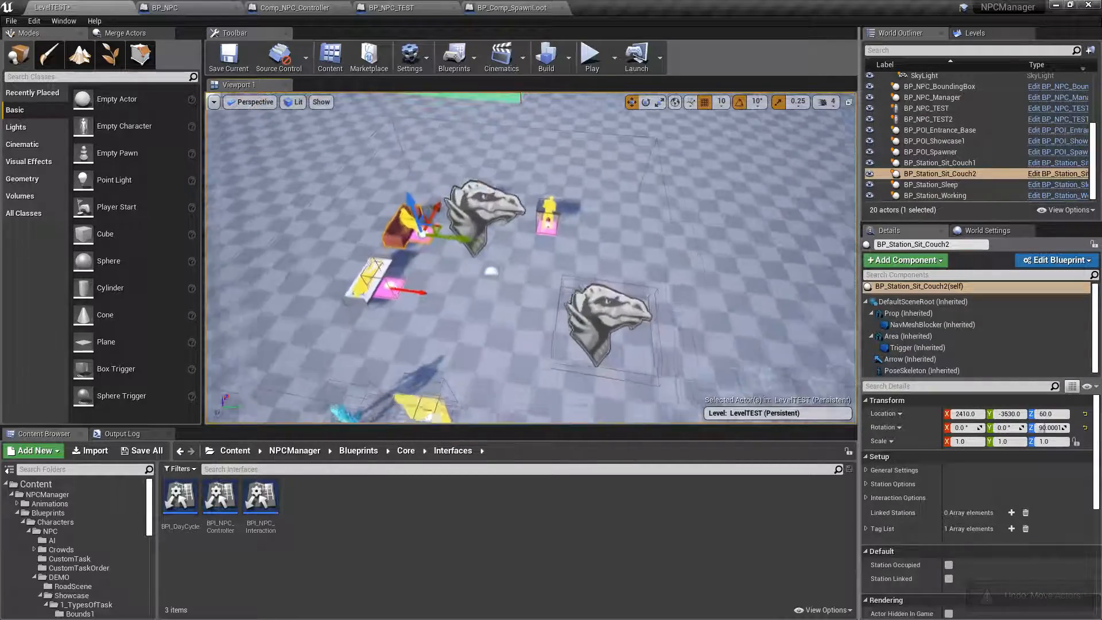
pyautogui.moveTo(507, 197)
pyautogui.mouseDown(button='right')
pyautogui.moveTo(482, 186)
pyautogui.moveTo(497, 179)
pyautogui.mouseUp(button='right')
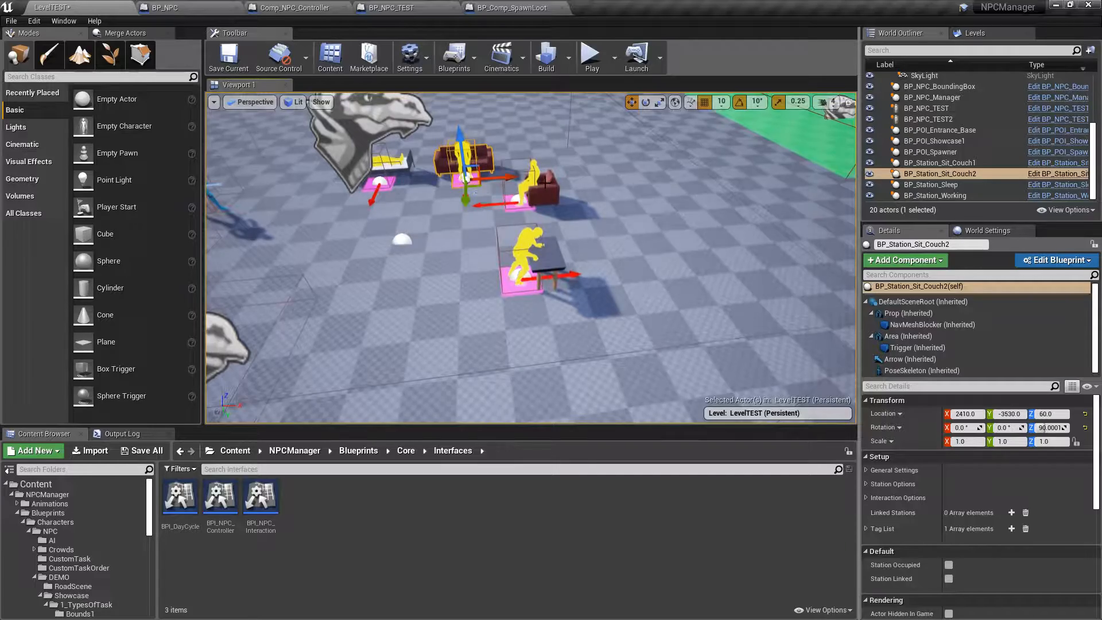
pyautogui.keyDown('ctrl'); pyautogui.click(544, 187); pyautogui.keyUp('ctrl')
pyautogui.keyDown('ctrl'); pyautogui.click(529, 251); pyautogui.keyUp('ctrl')
pyautogui.keyDown('alt'); pyautogui.moveTo(529, 250); pyautogui.dragTo(648, 258); pyautogui.keyUp('alt')
pyautogui.moveTo(649, 258); pyautogui.dragTo(625, 264, button='right')
pyautogui.moveTo(644, 228); pyautogui.dragTo(847, 278)
# Check BP_POI_Showcase1's spawn settings, populate its elements and categorize its stations.
pyautogui.click(516, 186)
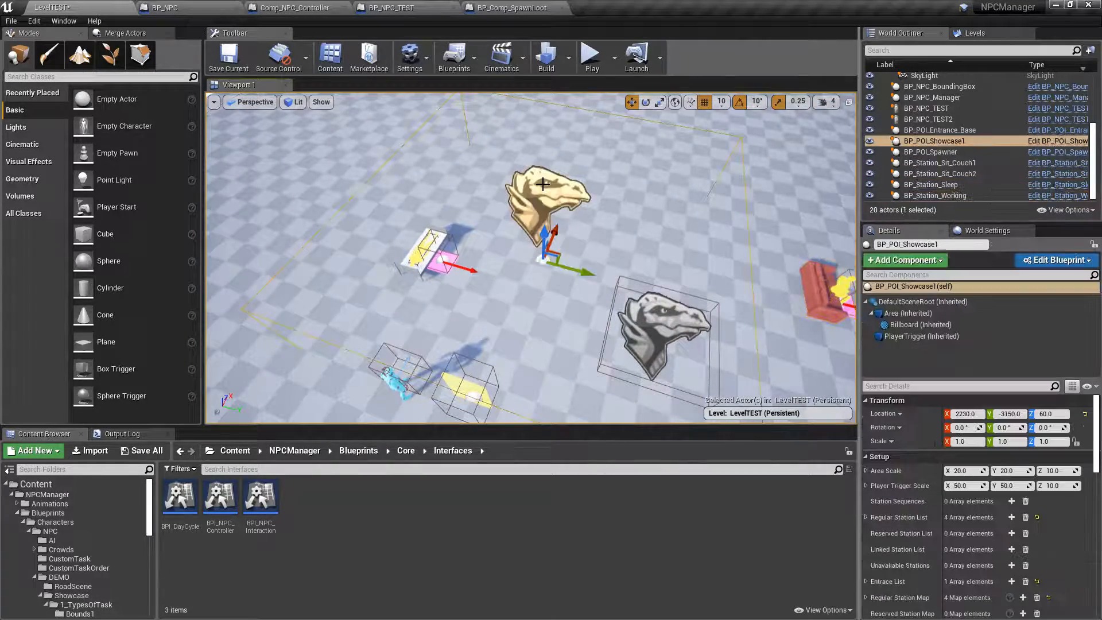
pyautogui.moveTo(1097, 420); pyautogui.dragTo(1099, 474)
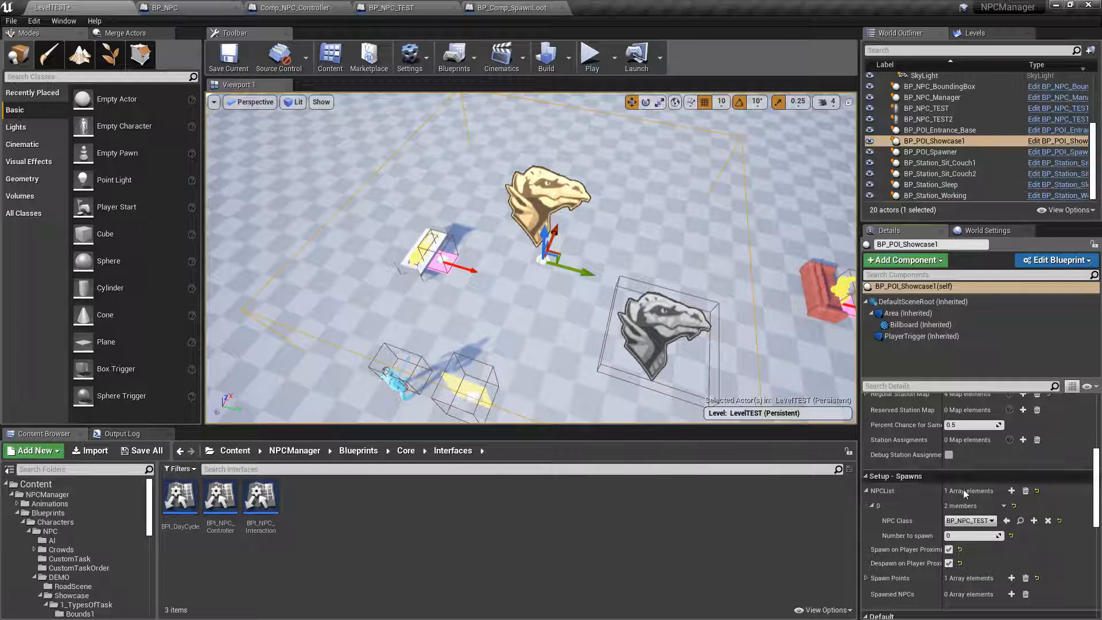
pyautogui.scroll(-3, 964, 505)
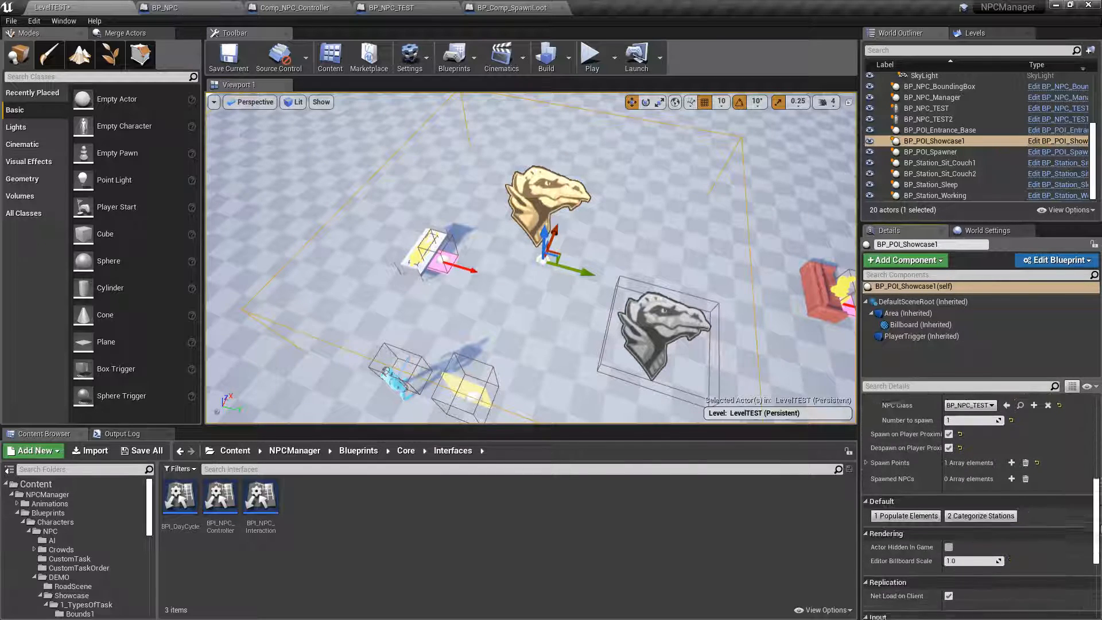
pyautogui.scroll(3, 958, 469)
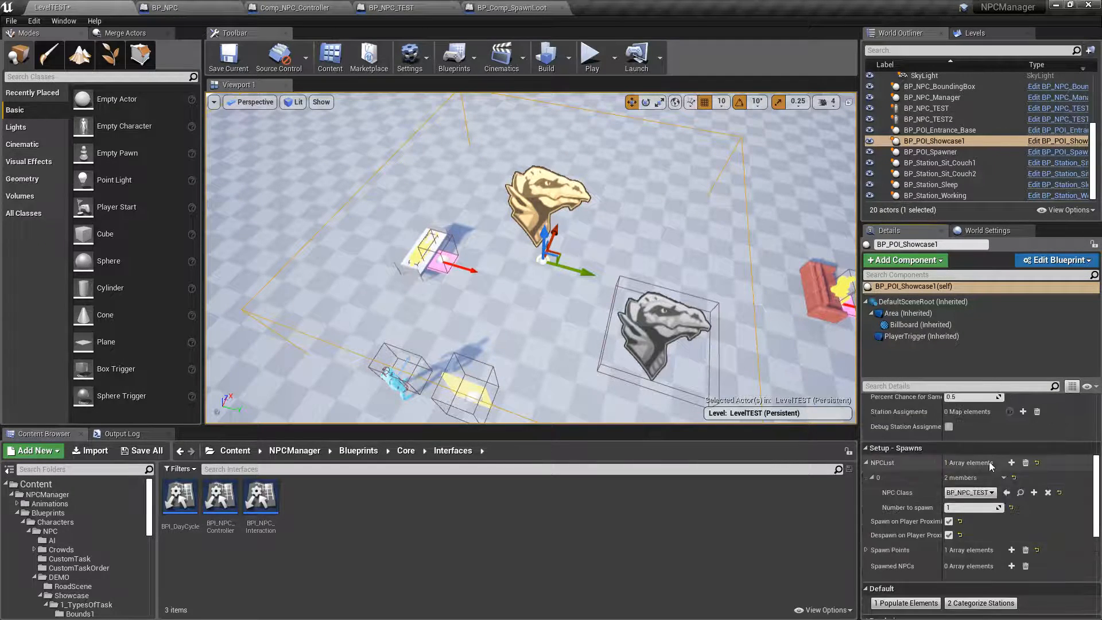
pyautogui.click(906, 603)
pyautogui.click(971, 603)
# Move BP_NPC_TEST farther away from the bed along the X axis.
pyautogui.moveTo(640, 339); pyautogui.dragTo(459, 307, button='right')
pyautogui.click(402, 295)
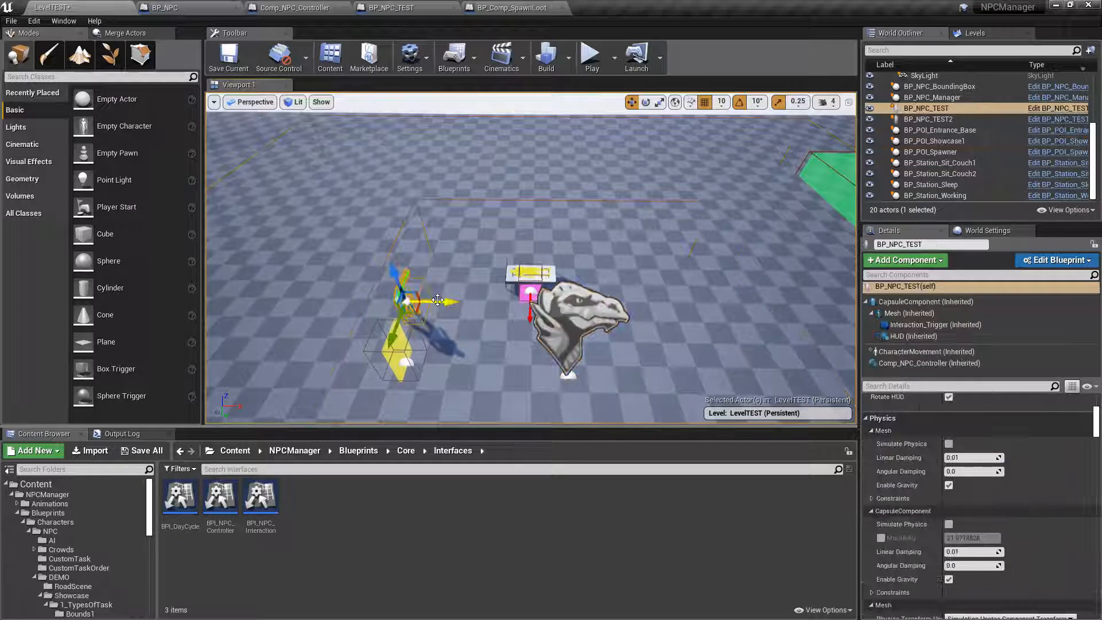
pyautogui.moveTo(437, 300); pyautogui.dragTo(340, 300)
# In BP_NPC_TEST's Comp_NPC_Controller, set the first Profile List entry to BP_Profile_Showcase_POI1, and compile and save the blueprint.
pyautogui.click(418, 8)
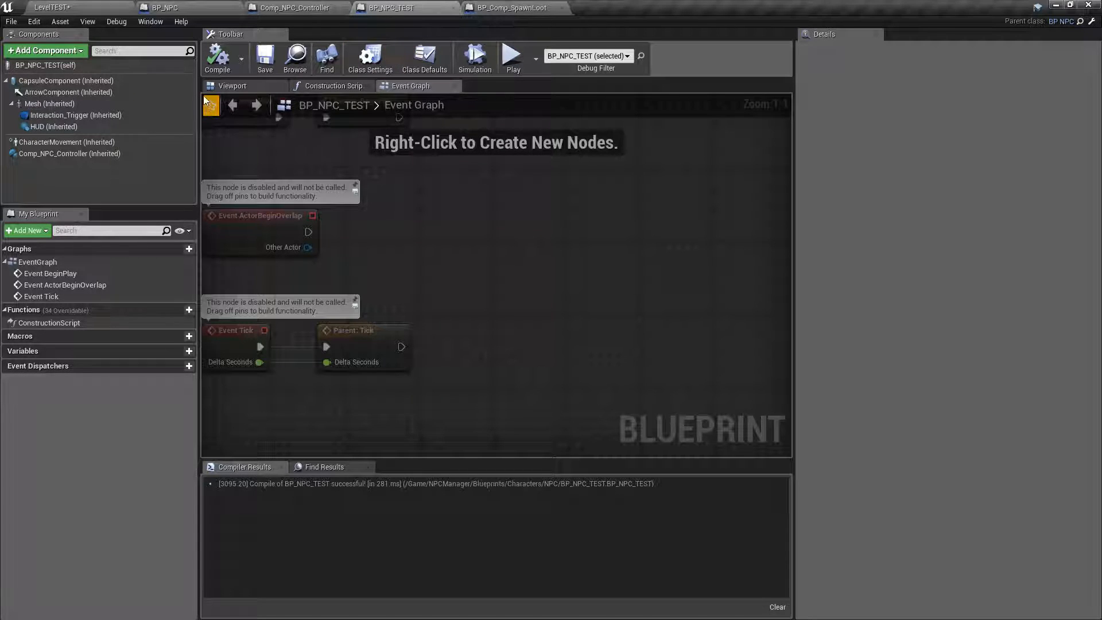
pyautogui.click(72, 154)
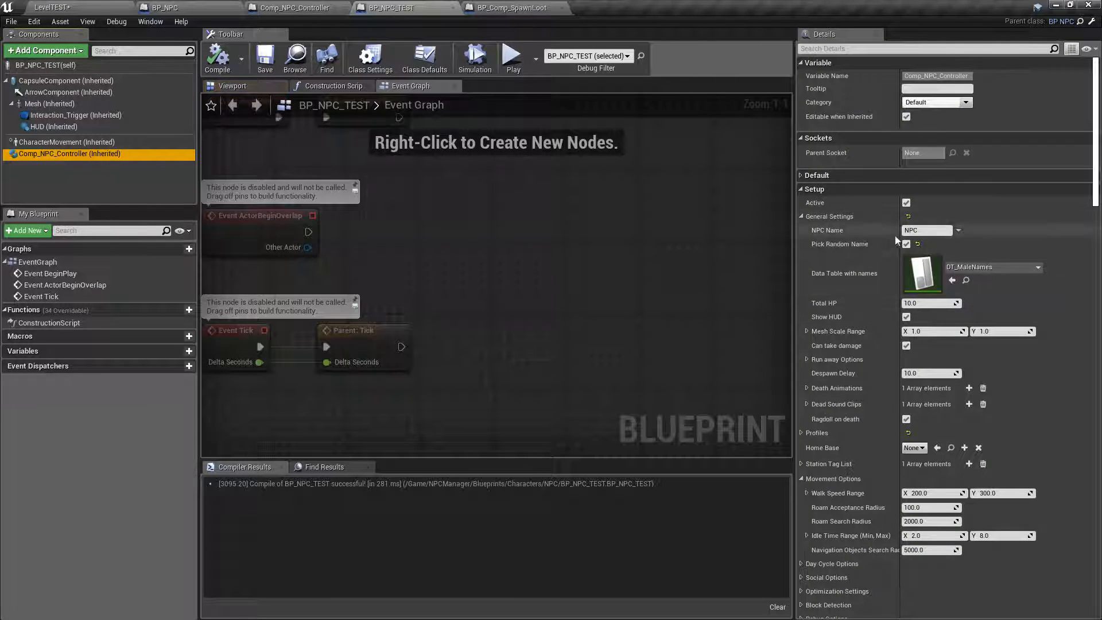
pyautogui.click(801, 217)
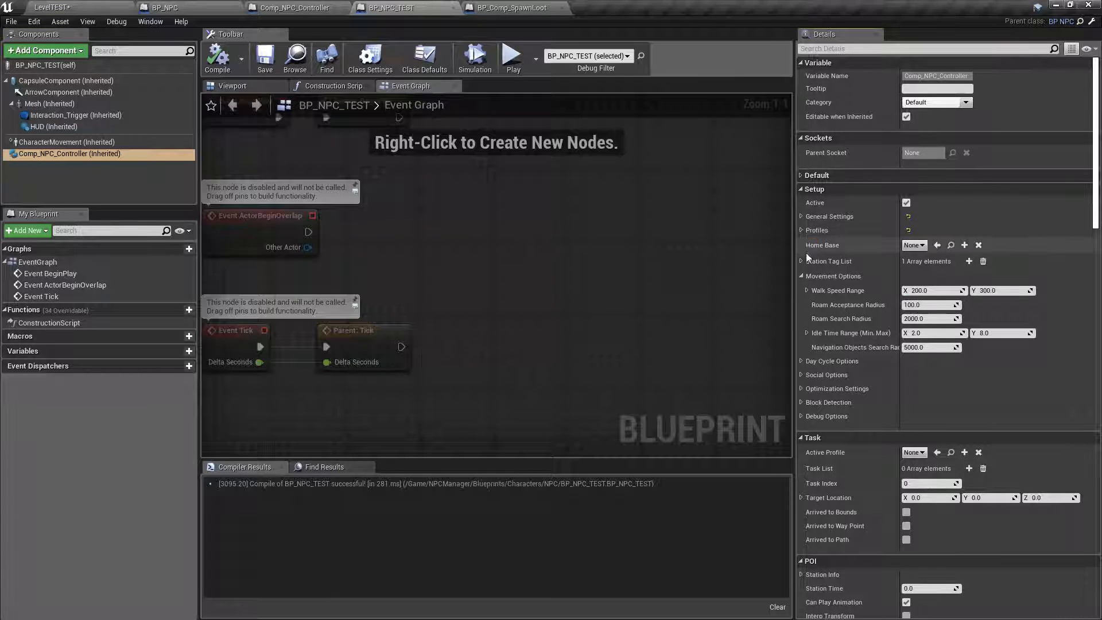
pyautogui.click(800, 230)
pyautogui.click(806, 259)
pyautogui.click(812, 274)
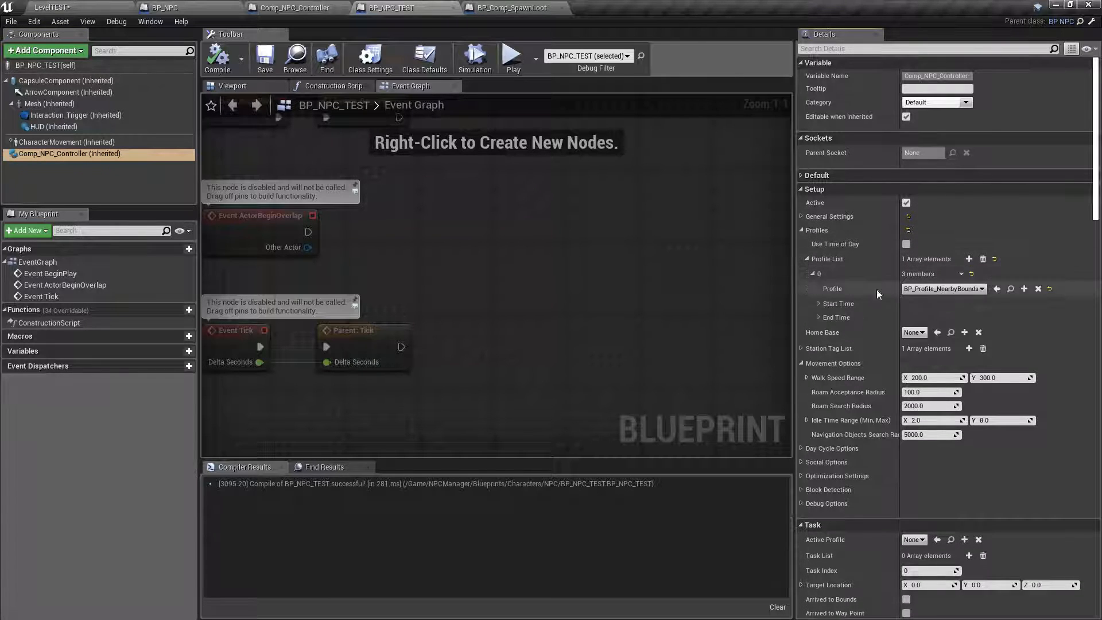
pyautogui.click(938, 289)
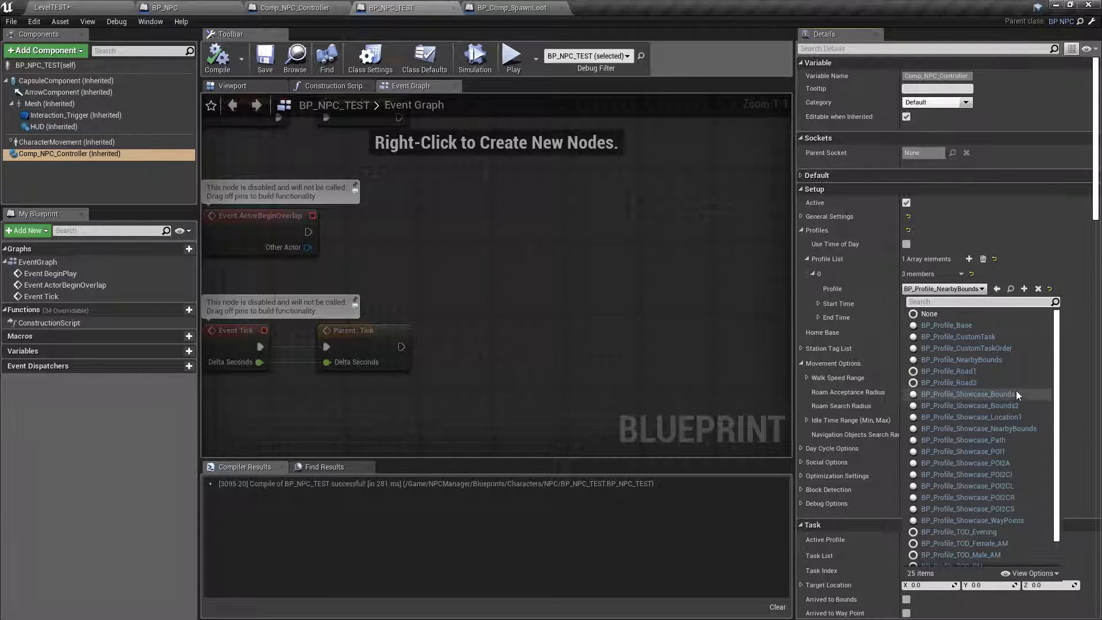
pyautogui.click(1019, 451)
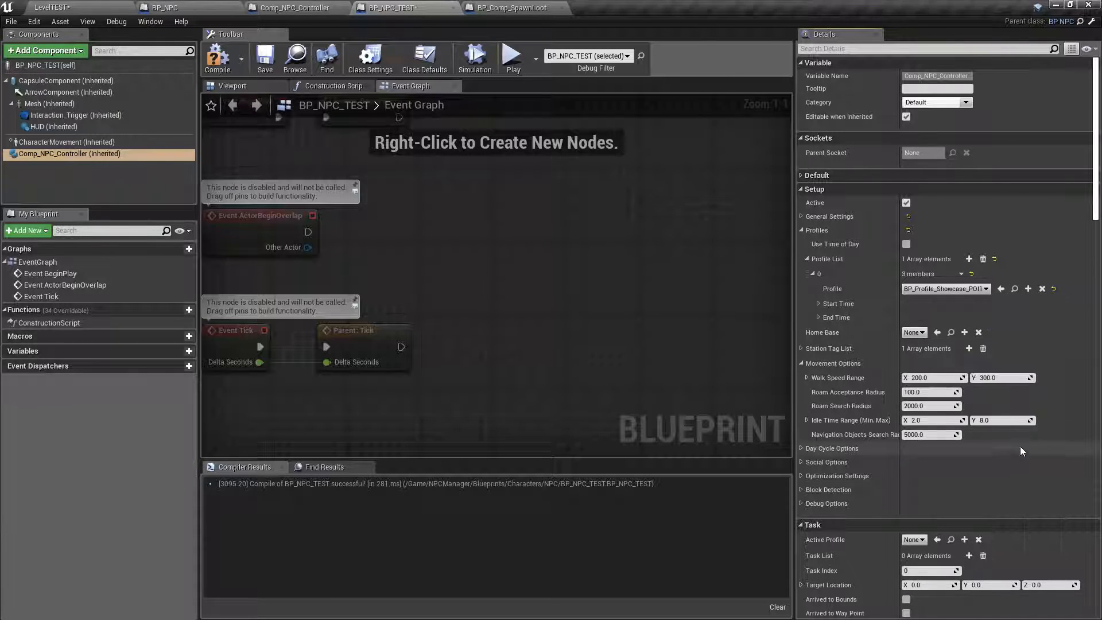
pyautogui.click(266, 65)
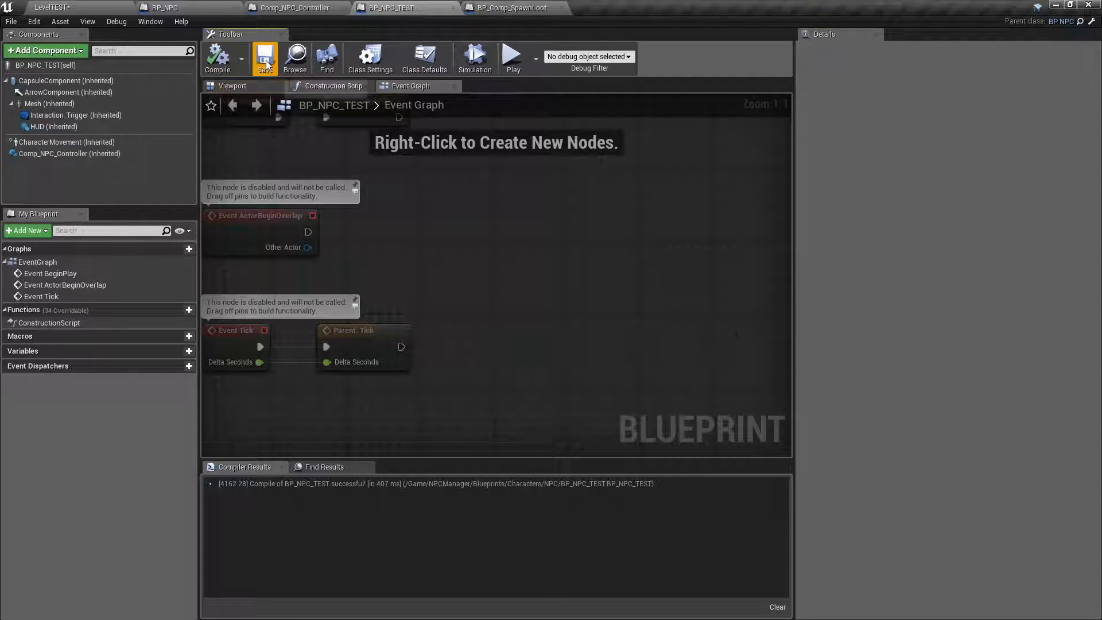
# Return to the LevelTEST level and save all modified content, including the map.
pyautogui.click(50, 8)
pyautogui.click(147, 453)
pyautogui.click(642, 422)
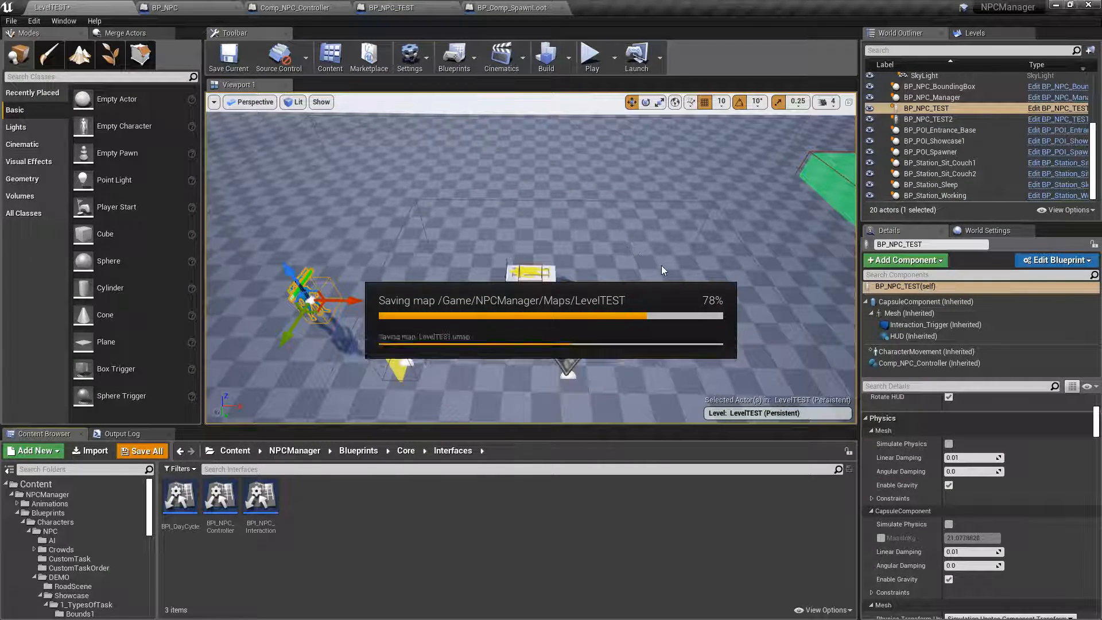
# Play the level and follow BP_NPC_TEST with the player character as it walks to the bed station.
pyautogui.moveTo(645, 275); pyautogui.dragTo(631, 268, button='right')
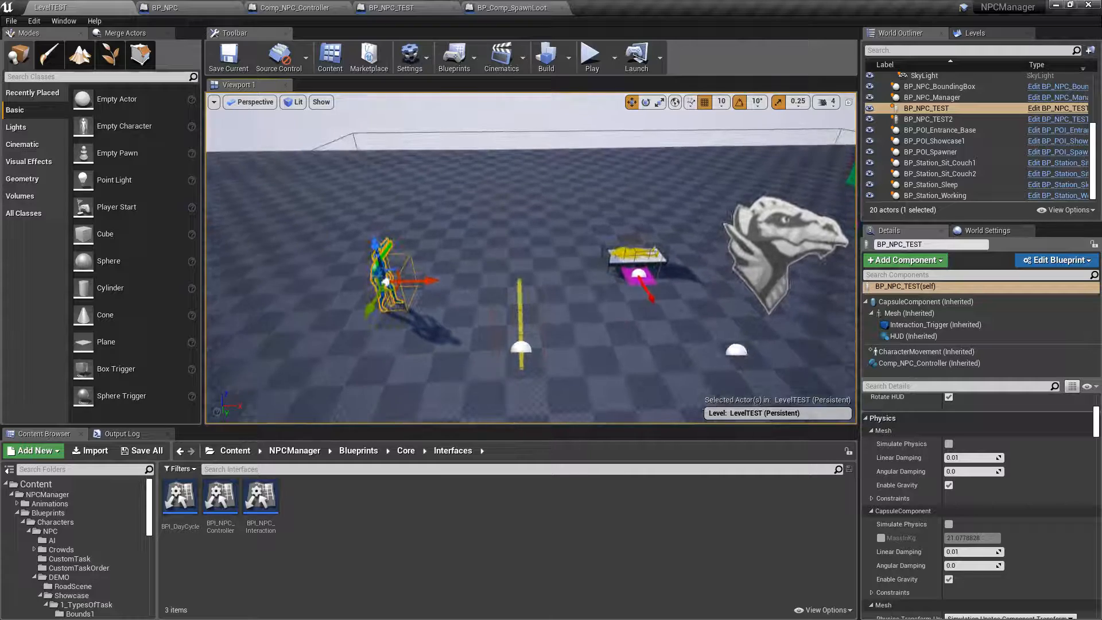
pyautogui.click(591, 56)
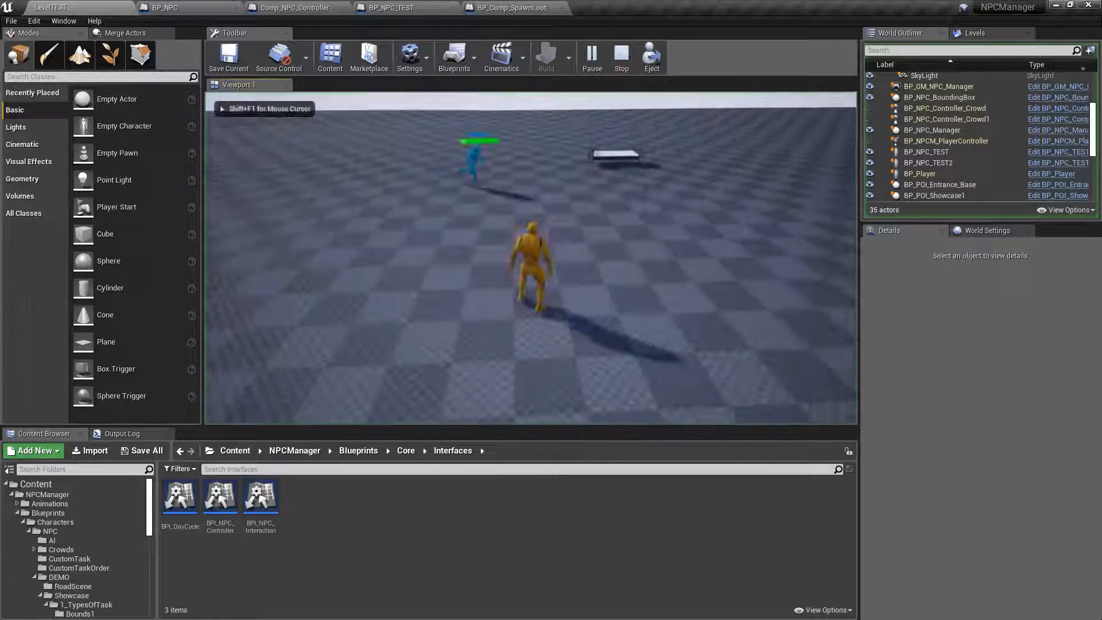
pyautogui.press('w')
pyautogui.press('w')
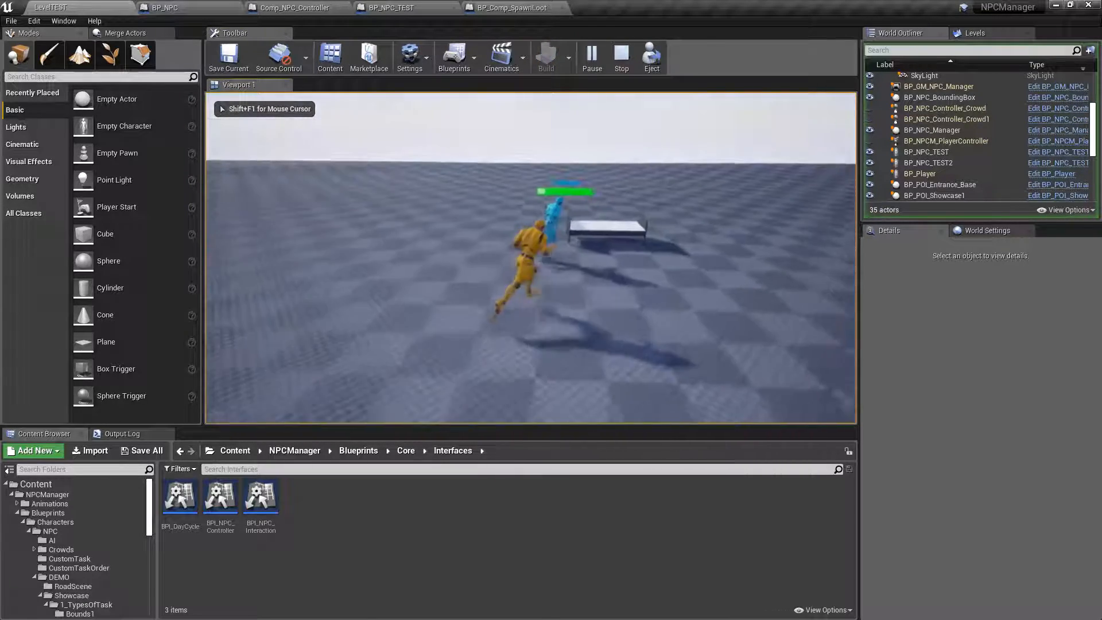
pyautogui.press('w')
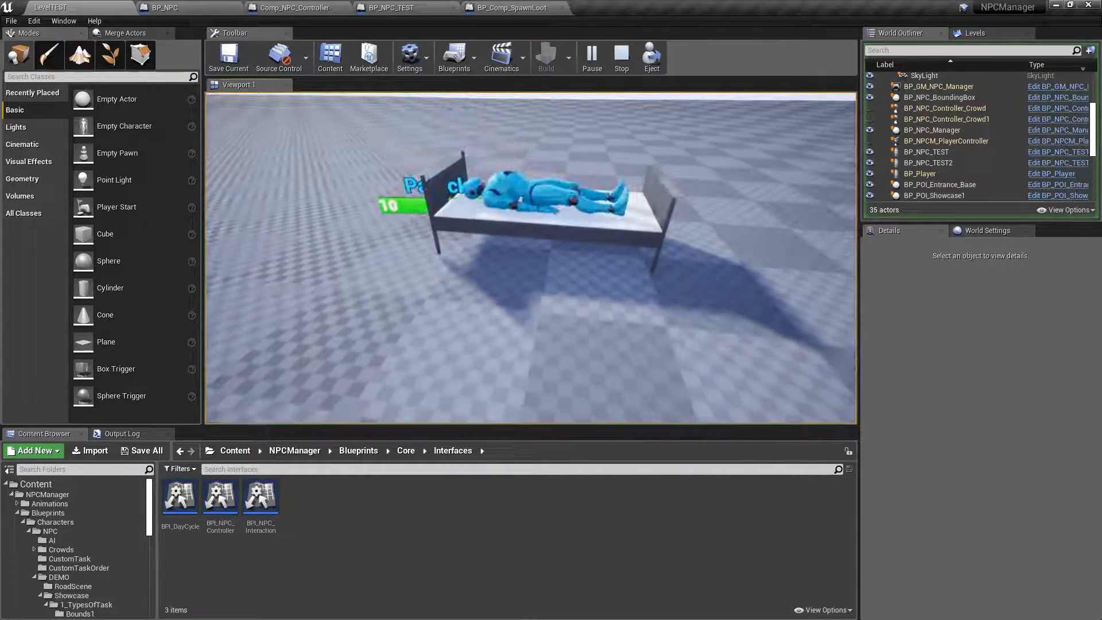
# Circle the bed to inspect BP_NPC_TEST's sleeping pose from several sides and distances, and stop the play session.
pyautogui.press('a')
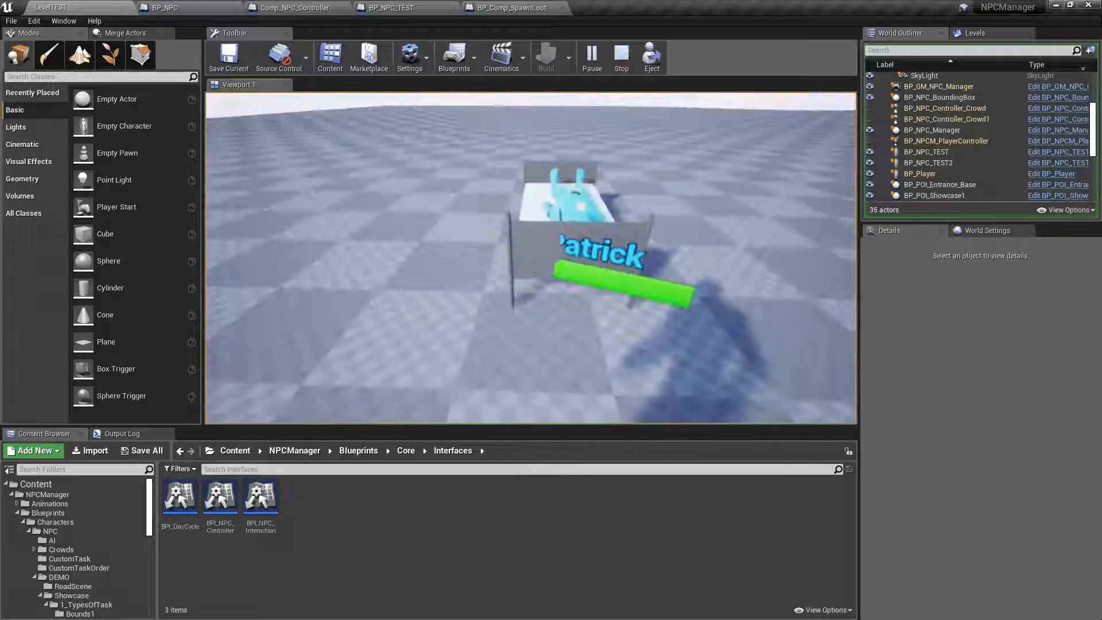
pyautogui.press('d')
pyautogui.press('a')
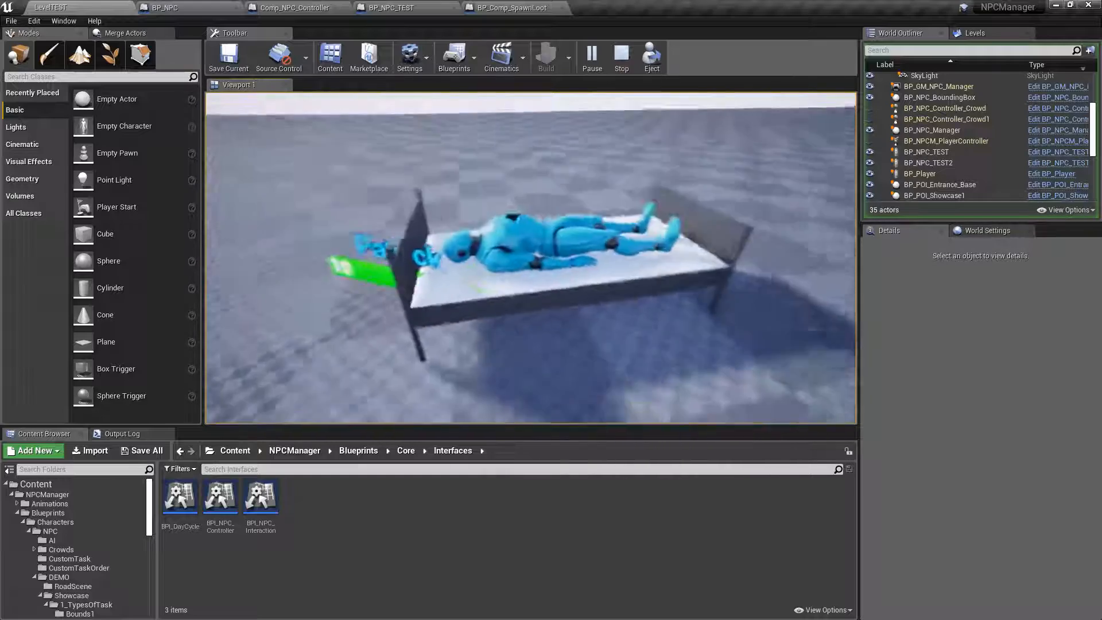
pyautogui.press('a')
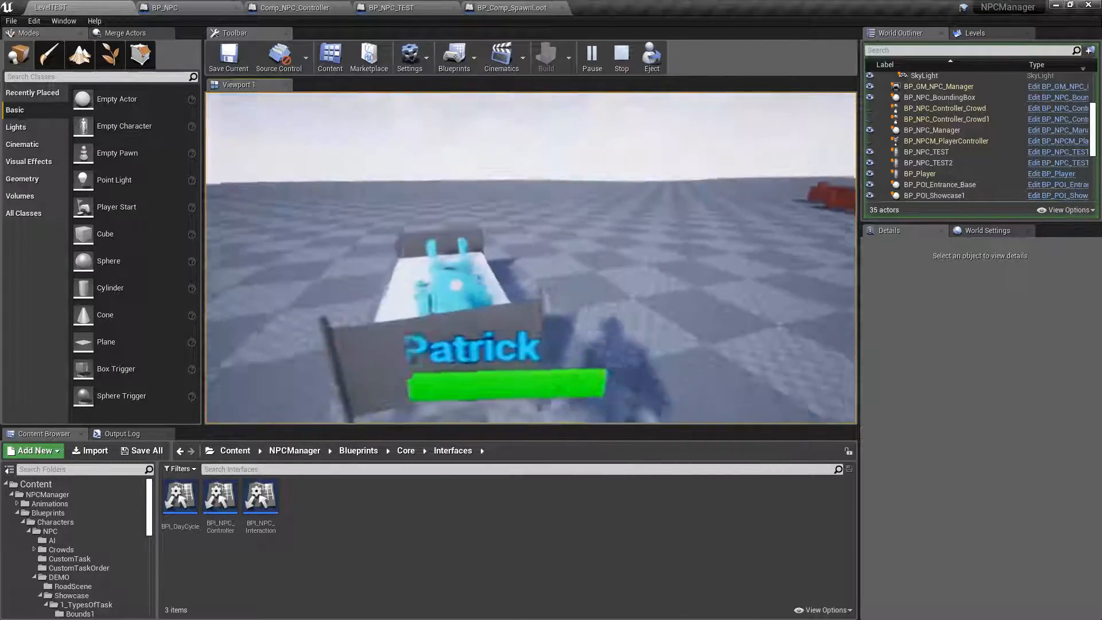
pyautogui.press('d')
pyautogui.press('d')
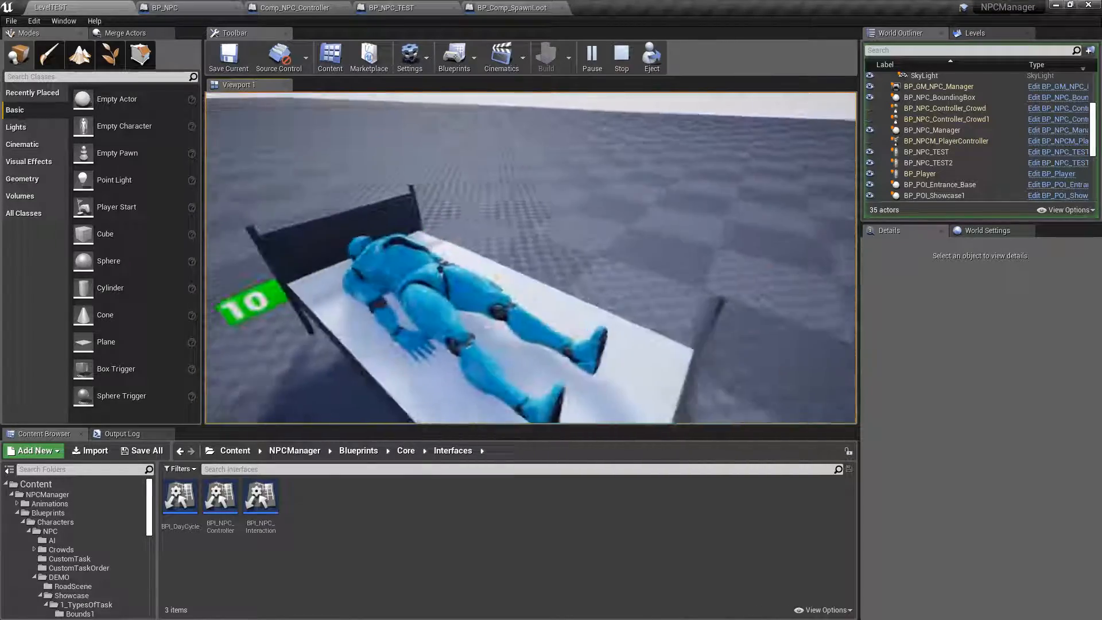
pyautogui.press('a')
pyautogui.press('d')
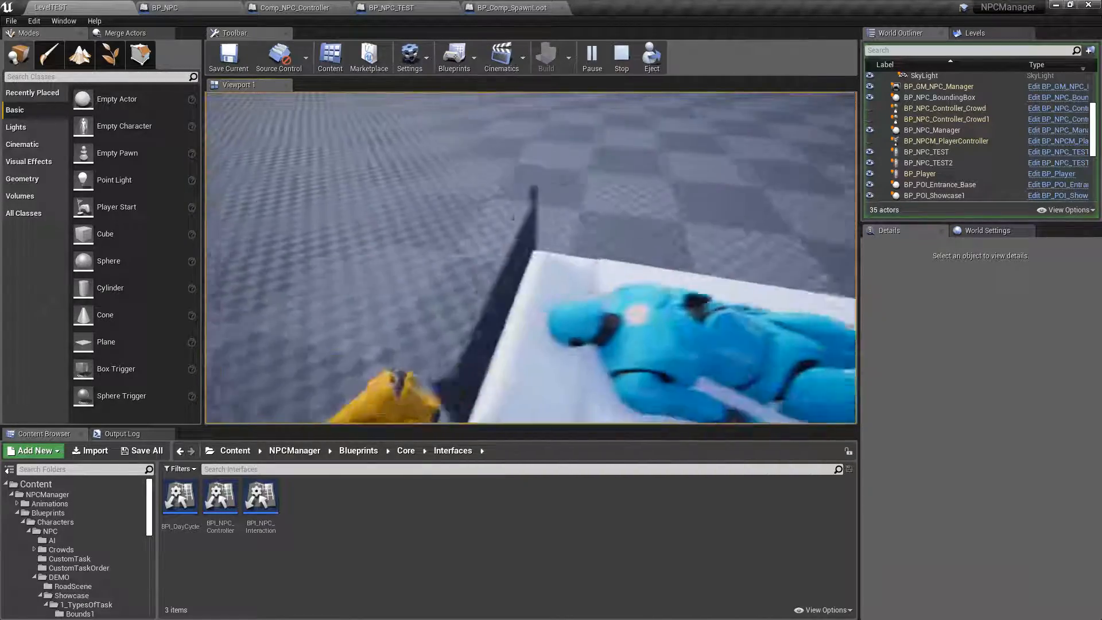
pyautogui.scroll(-5, 531, 258)
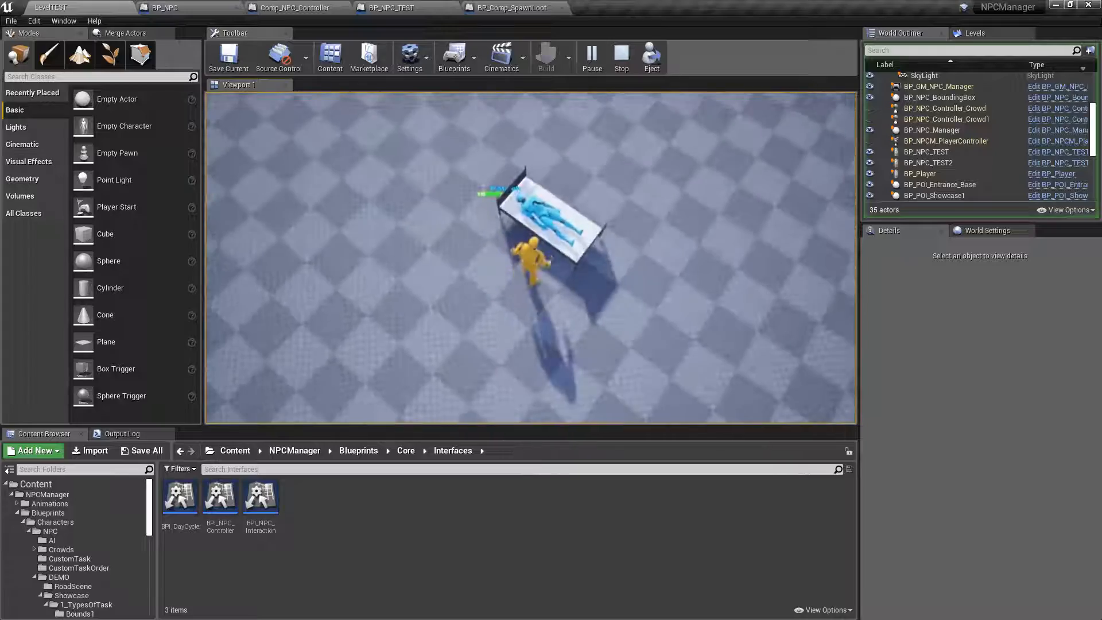
pyautogui.scroll(5, 531, 258)
pyautogui.press('a')
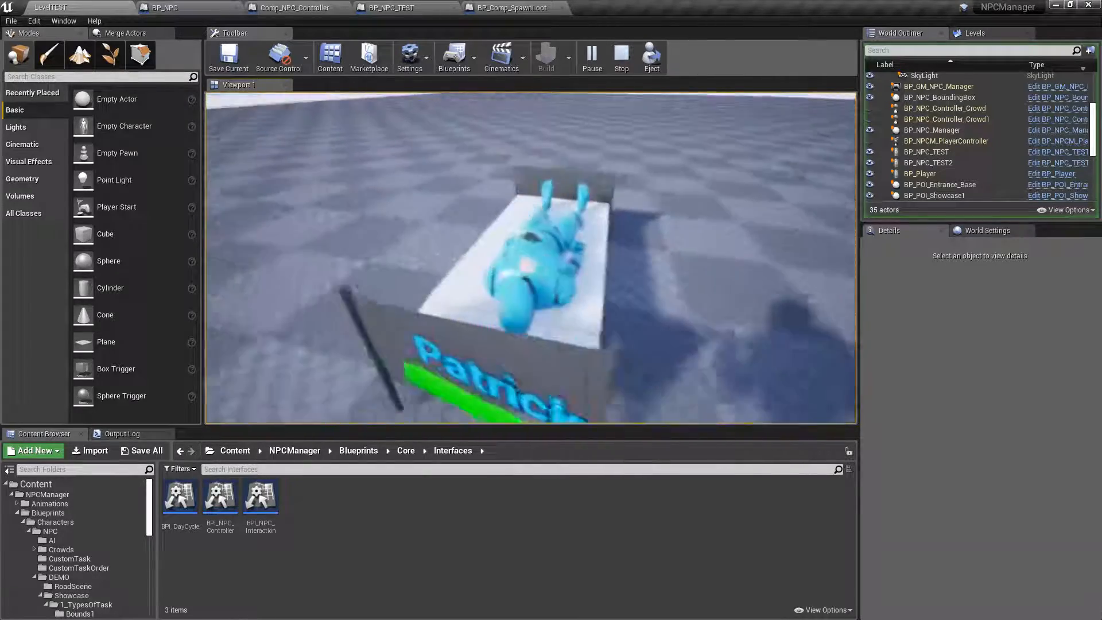
pyautogui.press('d')
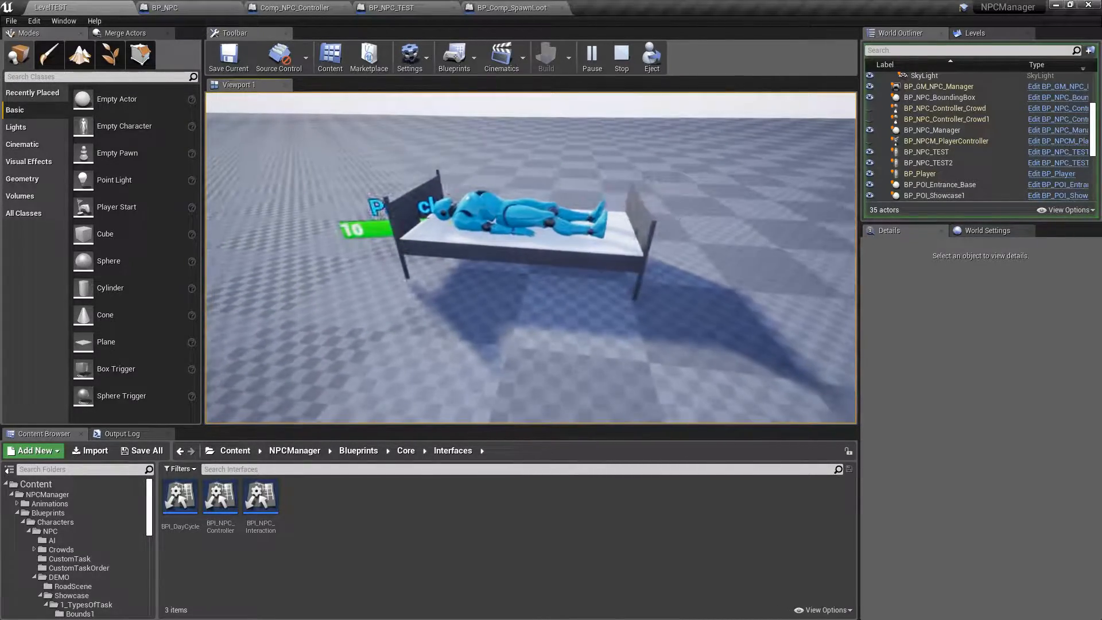
pyautogui.press('Escape')
# Examine BP_NPC_TEST, the yellow entrance area and the bed's sleep station in the level.
pyautogui.moveTo(559, 140)
pyautogui.mouseDown(button='right')
pyautogui.moveTo(559, 172)
pyautogui.moveTo(551, 135)
pyautogui.moveTo(436, 117)
pyautogui.moveTo(545, 138)
pyautogui.mouseUp(button='right')
pyautogui.press('s')
pyautogui.press('w')
pyautogui.moveTo(545, 201); pyautogui.dragTo(392, 233, button='right')
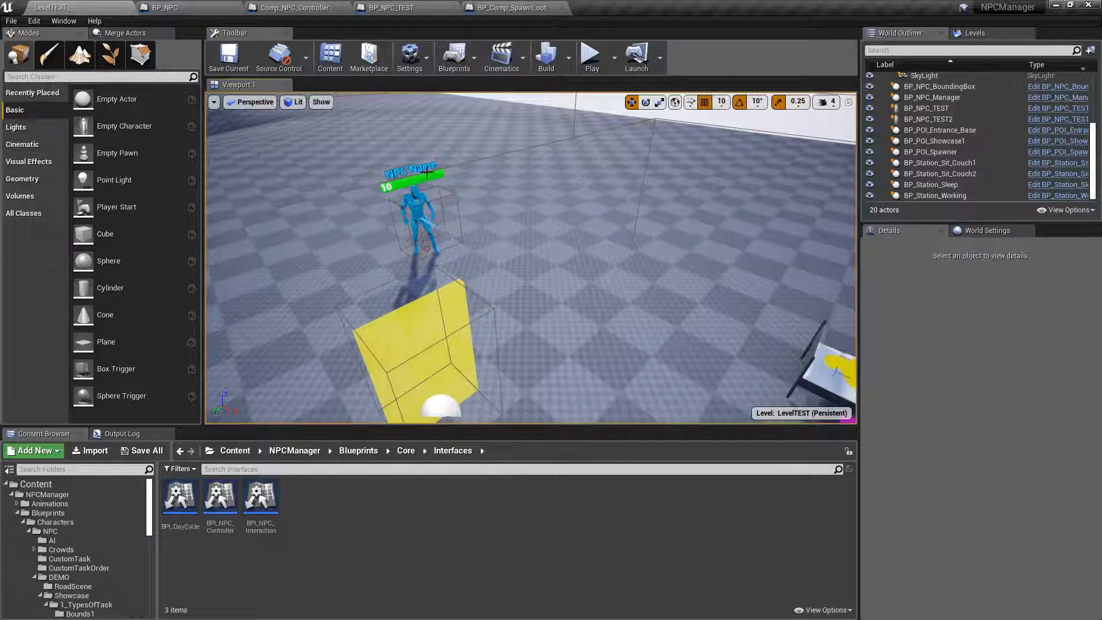
pyautogui.press('w')
pyautogui.press('e')
pyautogui.moveTo(537, 285); pyautogui.dragTo(574, 244, button='right')
pyautogui.press('s')
pyautogui.press('a')
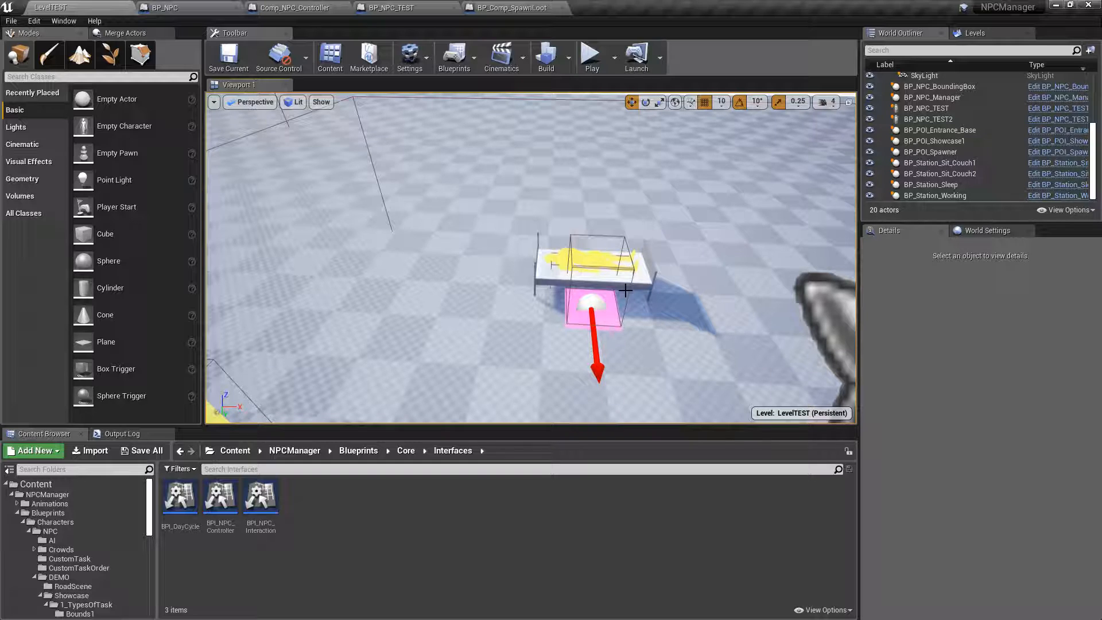
# Select BP_Station_Sleep and examine the bed, its sleeping pose preview and the pink trigger area from an angle.
pyautogui.click(601, 277)
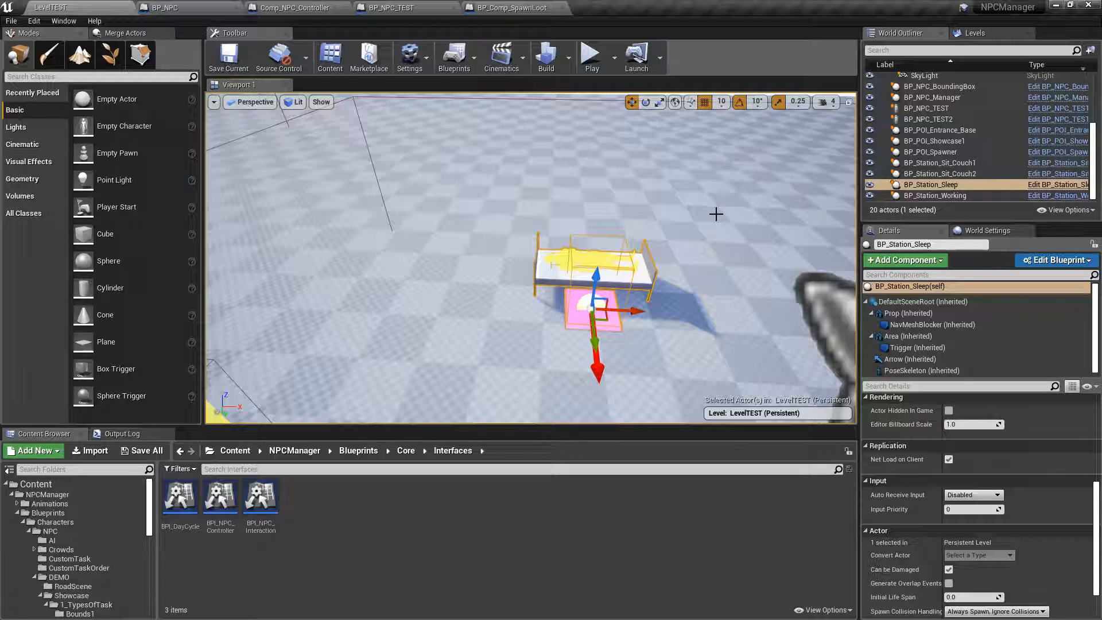
pyautogui.moveTo(716, 214); pyautogui.dragTo(670, 294, button='right')
pyautogui.press('w')
pyautogui.press('d')
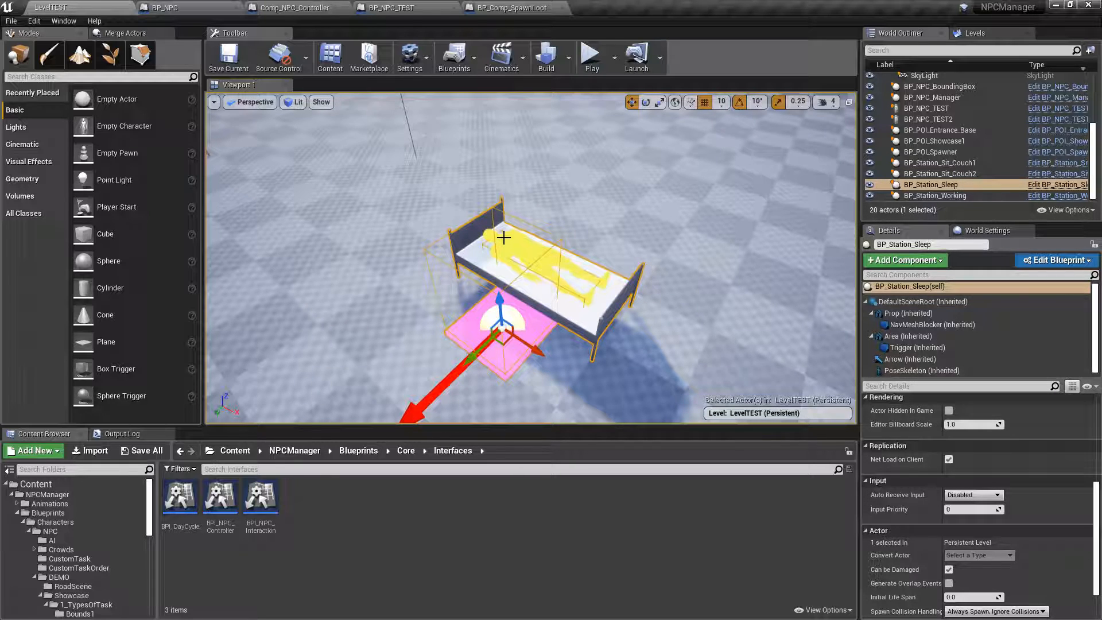
# Disable Rotate HUD in the BP_NPC_TEST blueprint's class defaults and save the blueprint.
pyautogui.click(411, 6)
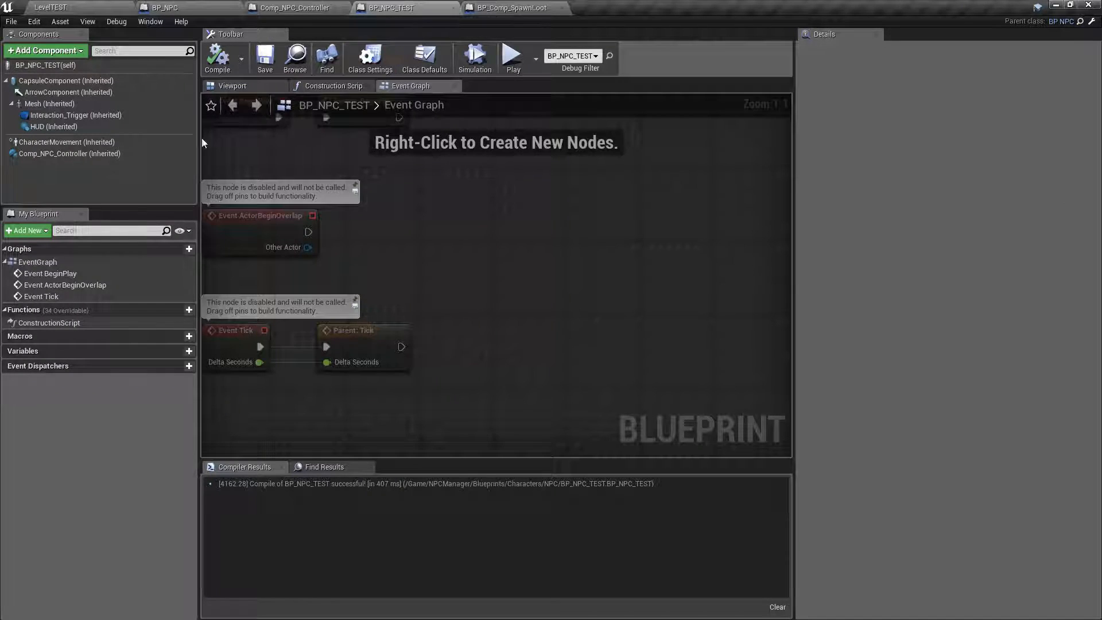
pyautogui.click(42, 153)
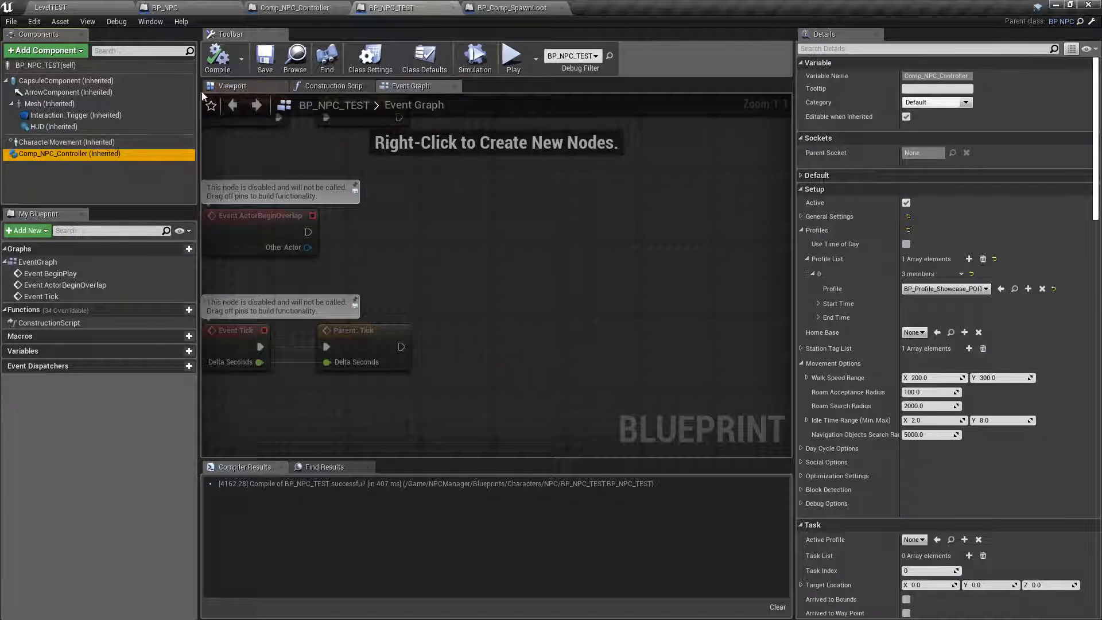
pyautogui.click(51, 65)
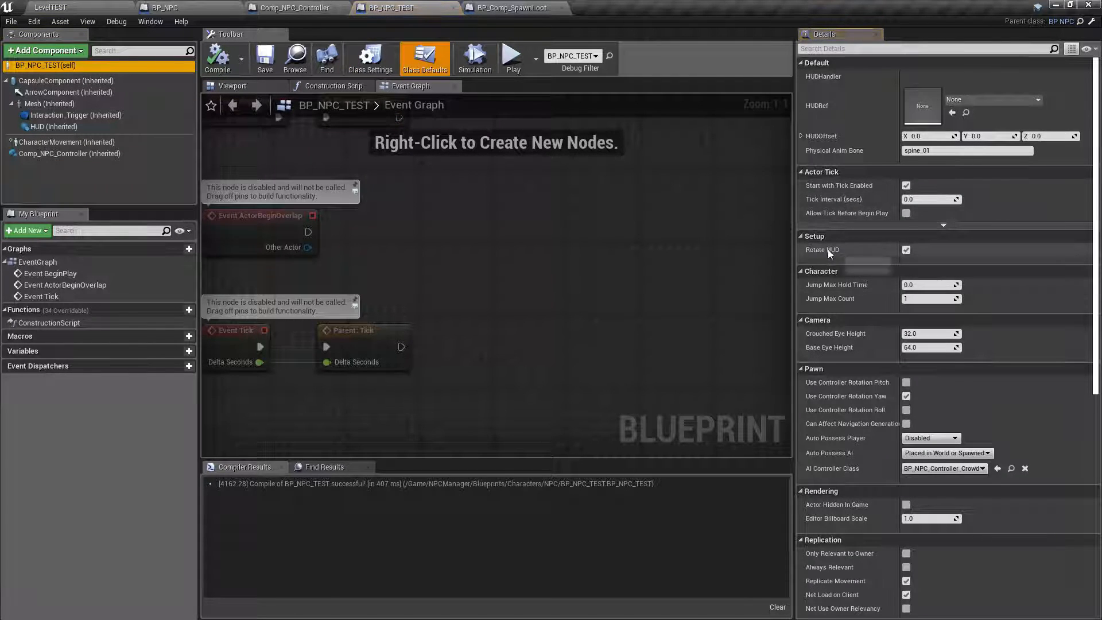
pyautogui.click(905, 250)
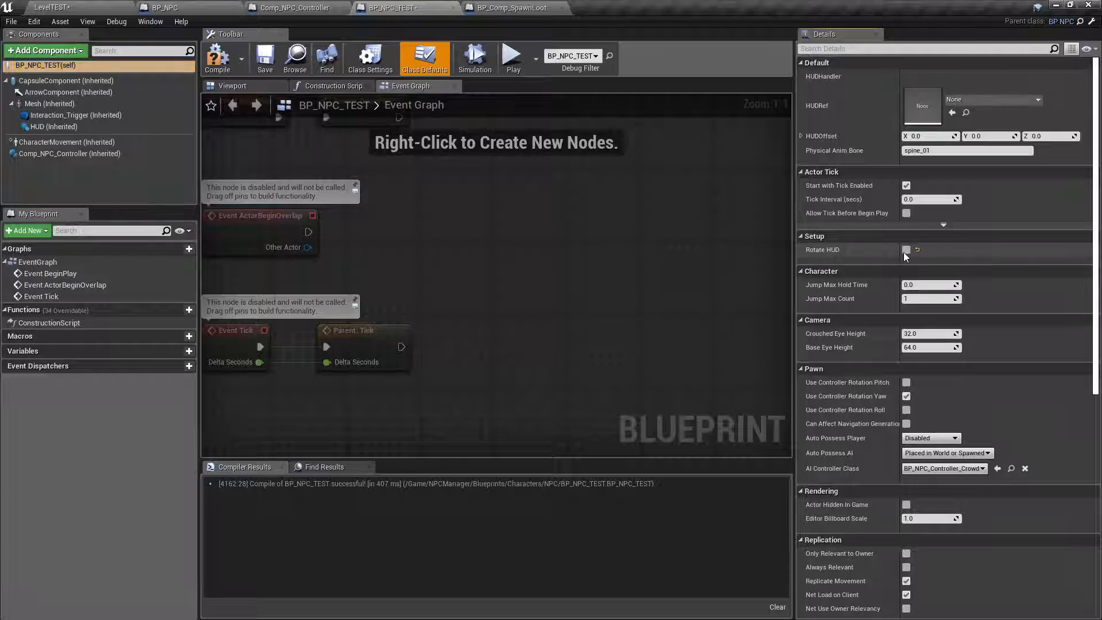
pyautogui.click(261, 58)
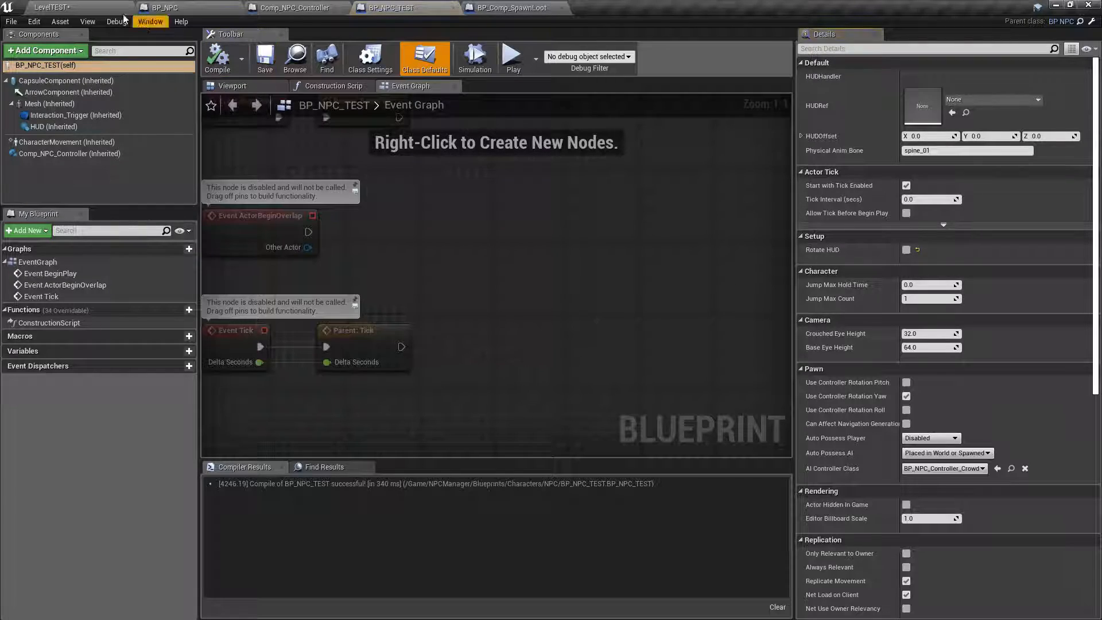
# Check the Rotate HUD setting of BP_NPC_TEST in LevelTEST and try it out in a short play session at the bed.
pyautogui.click(69, 8)
pyautogui.moveTo(327, 251); pyautogui.dragTo(459, 250, button='right')
pyautogui.doubleClick(926, 108)
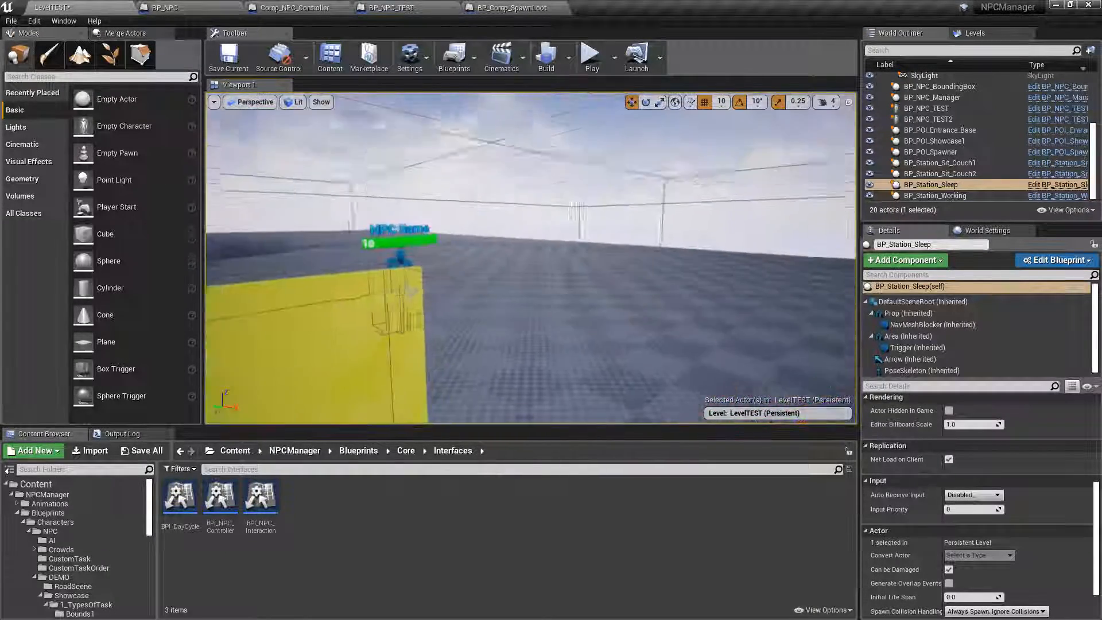
pyautogui.scroll(1, 977, 428)
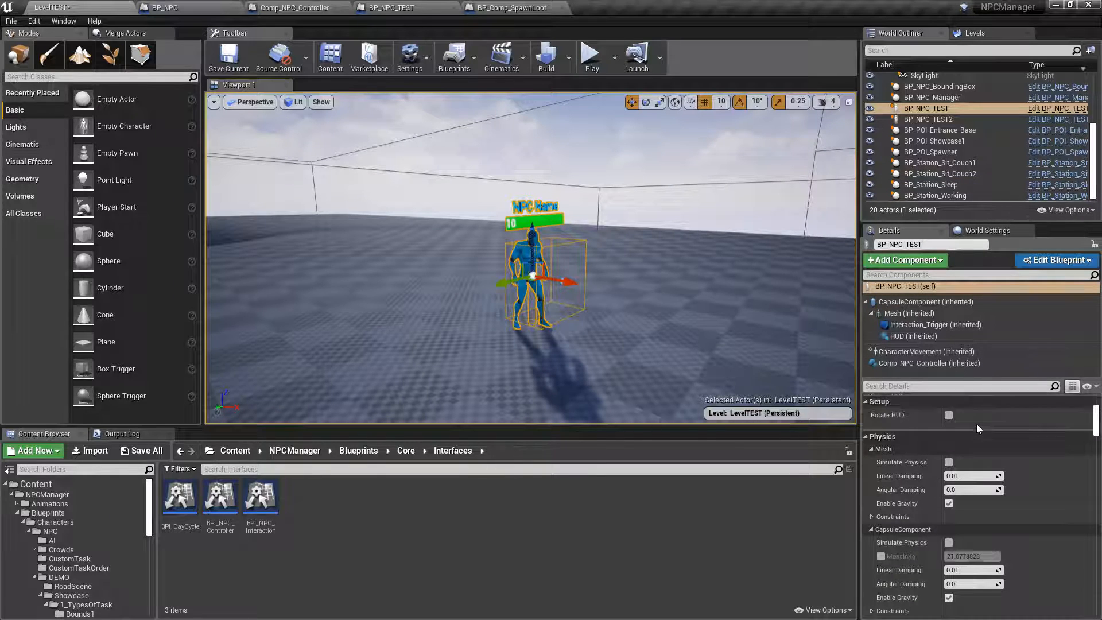
pyautogui.click(592, 57)
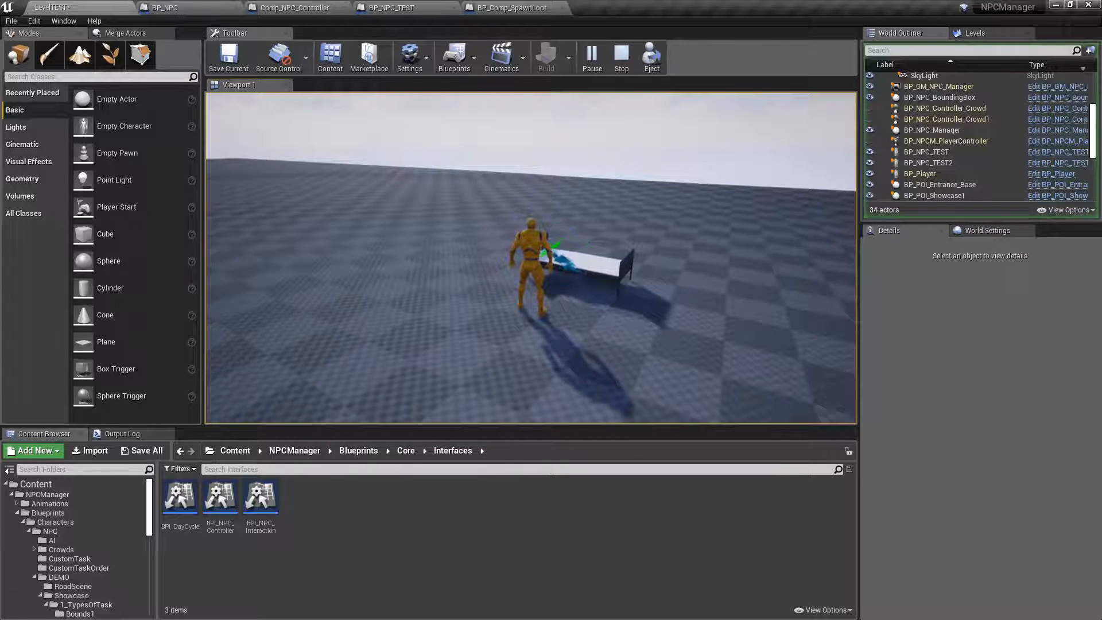
pyautogui.press('Escape')
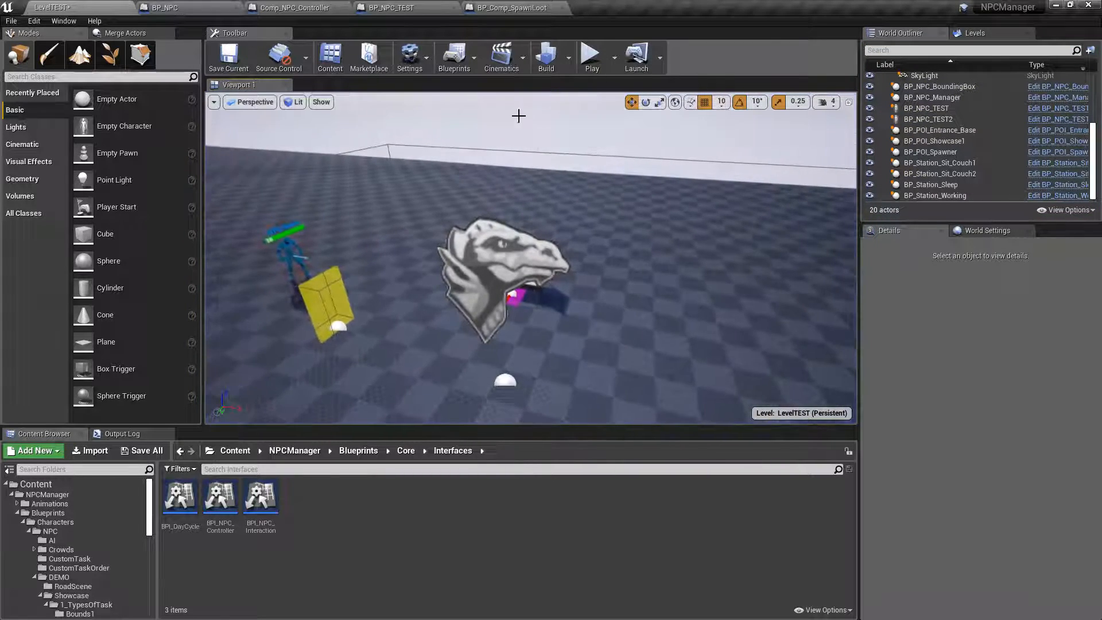
# Reset the Mesh Scale Range of BP_NPC_TEST's Comp_NPC_Controller to X 1.0, Y 1.0 and test the NPC at the bed in a play session.
pyautogui.click(294, 244)
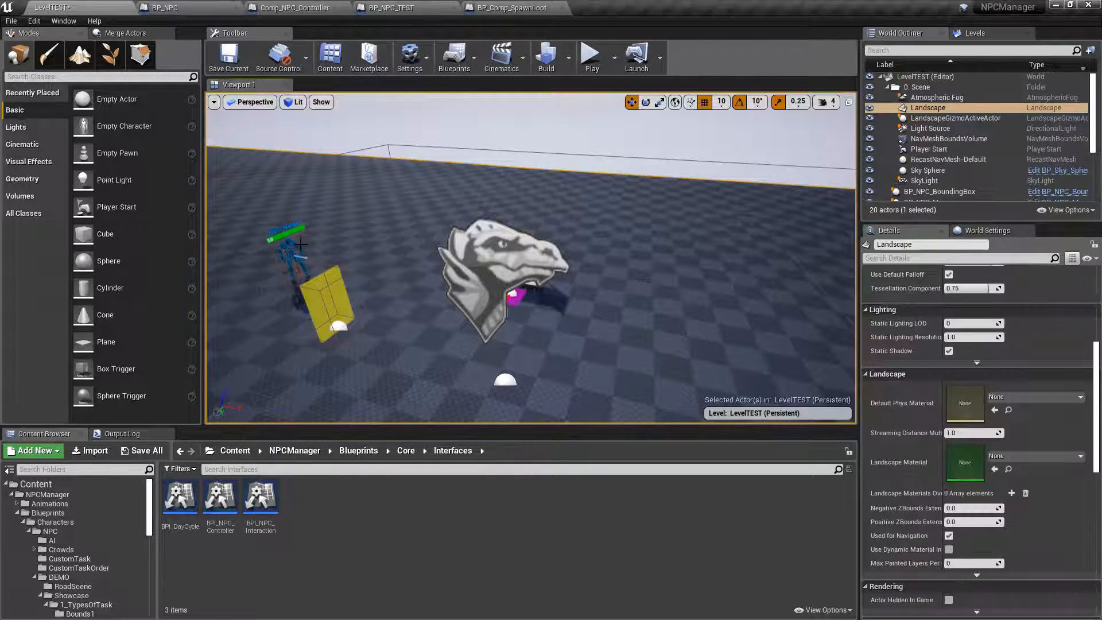
pyautogui.click(955, 364)
pyautogui.scroll(1, 922, 406)
pyautogui.scroll(4, 921, 474)
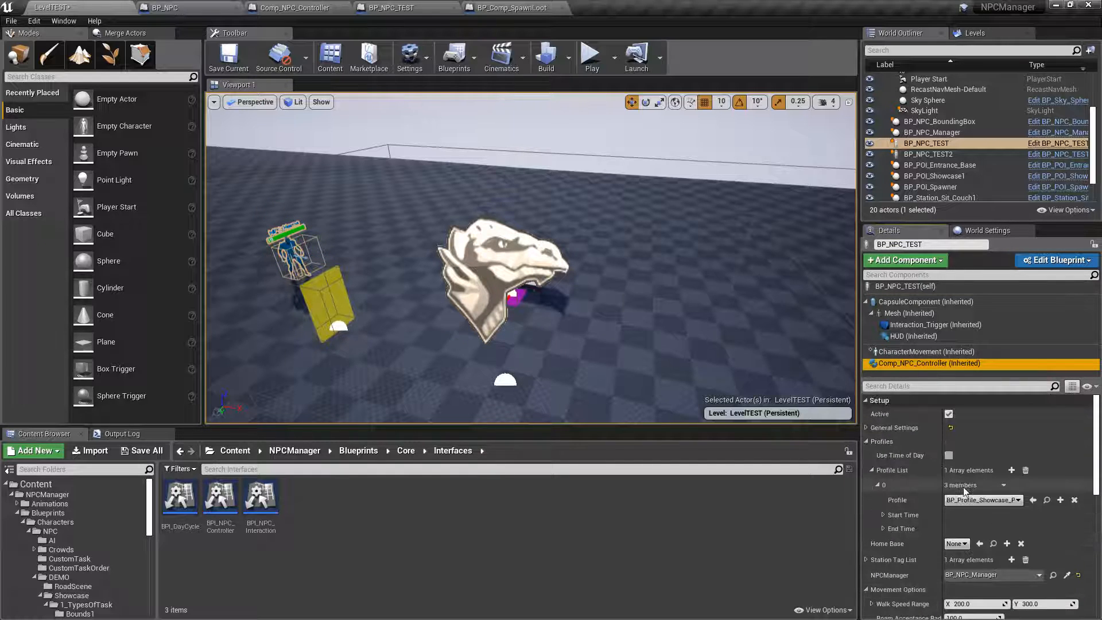
pyautogui.click(867, 427)
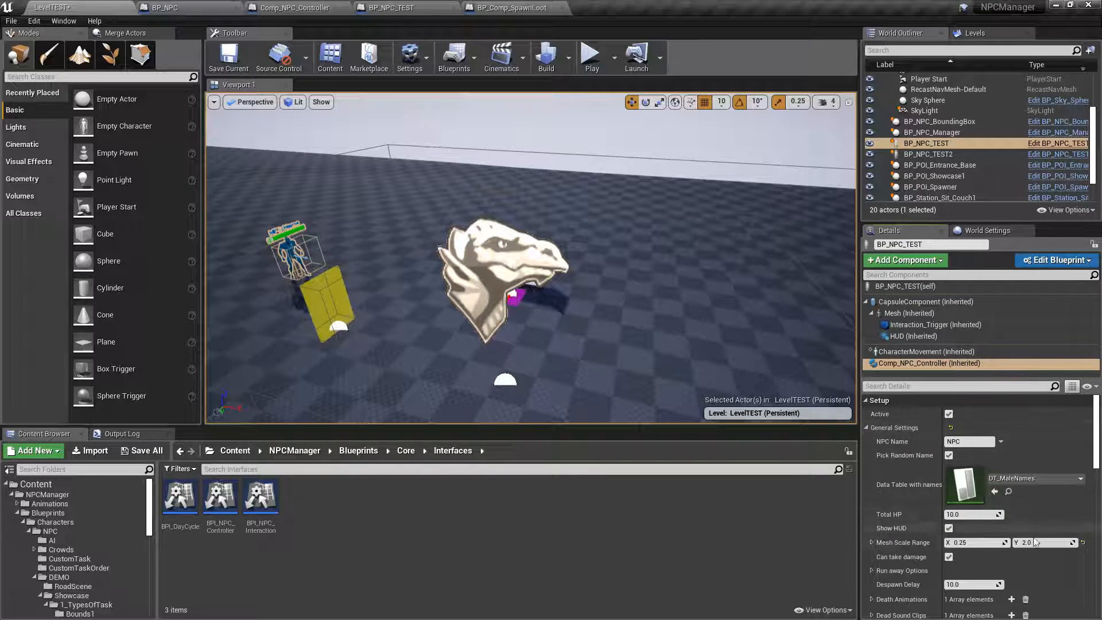
pyautogui.click(1083, 542)
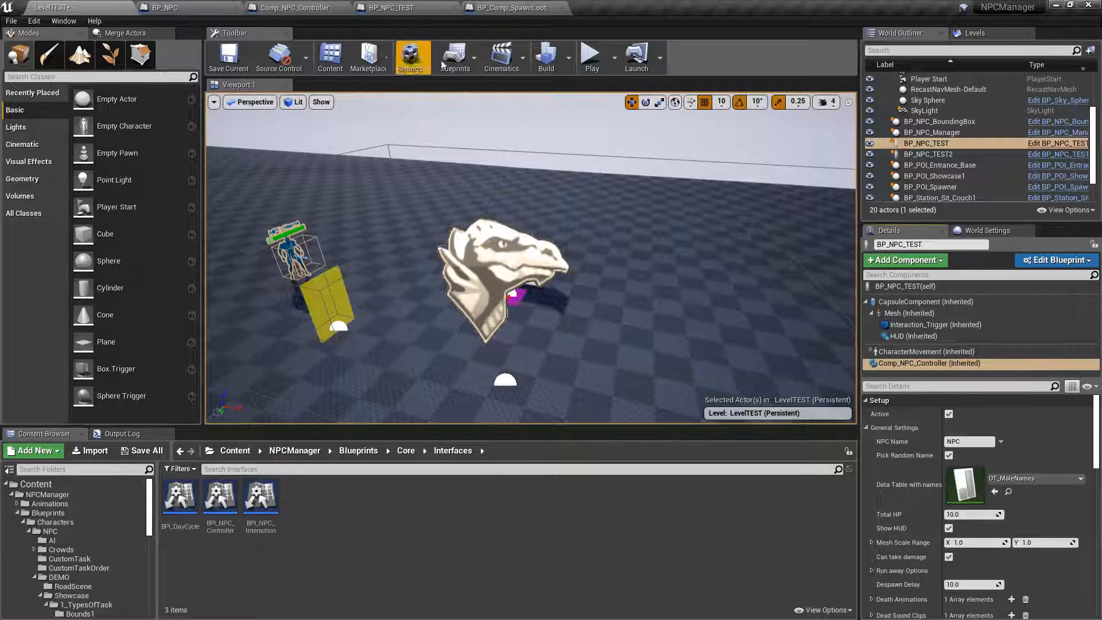
pyautogui.click(586, 64)
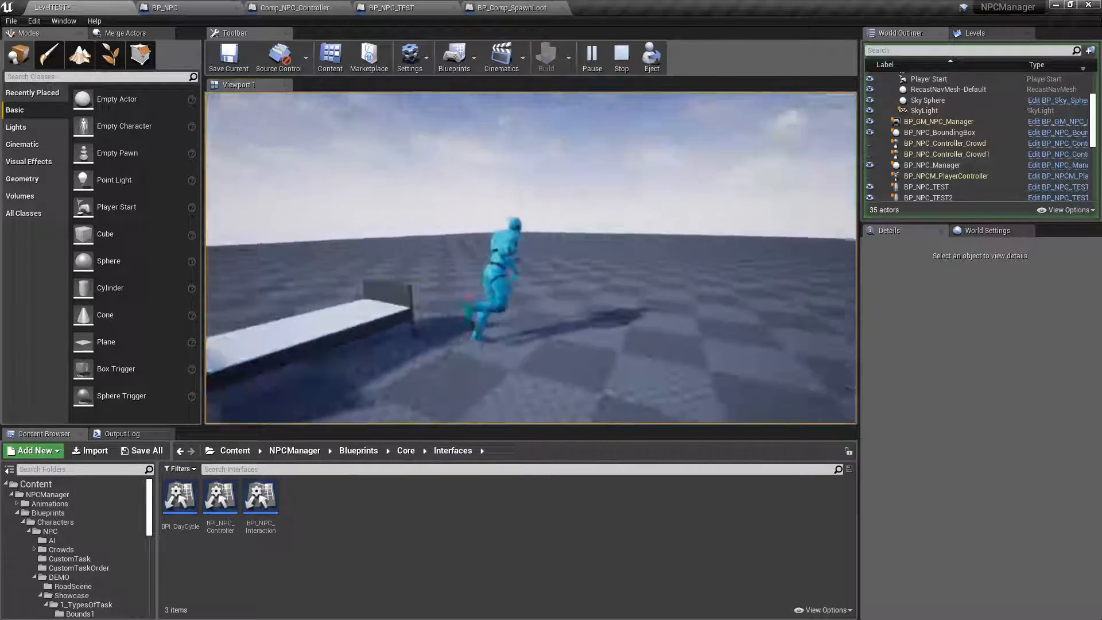
pyautogui.press('Escape')
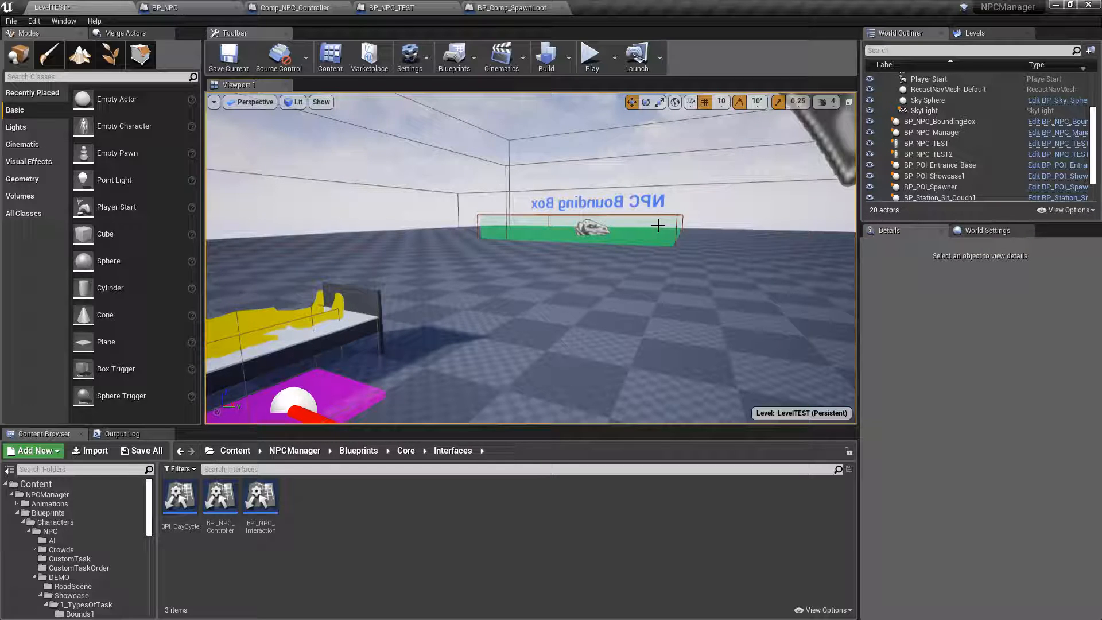
# Close the BP_Comp_SpawnLoot blueprint and save the modified LevelTEST map.
pyautogui.click(540, 7)
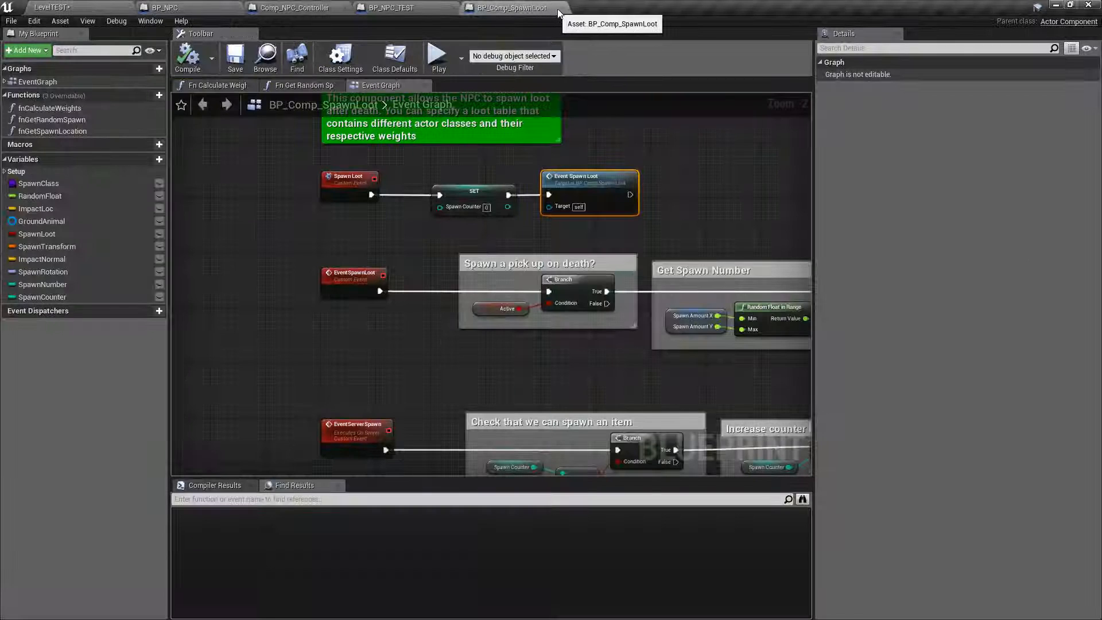
pyautogui.click(559, 8)
pyautogui.click(57, 8)
pyautogui.click(159, 451)
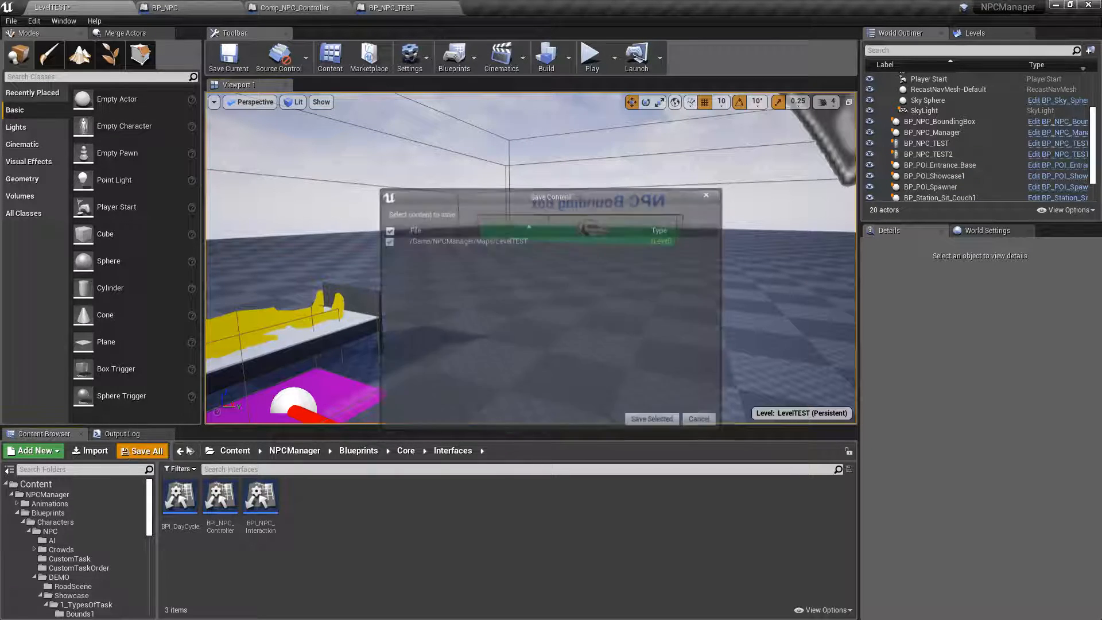
pyautogui.click(651, 419)
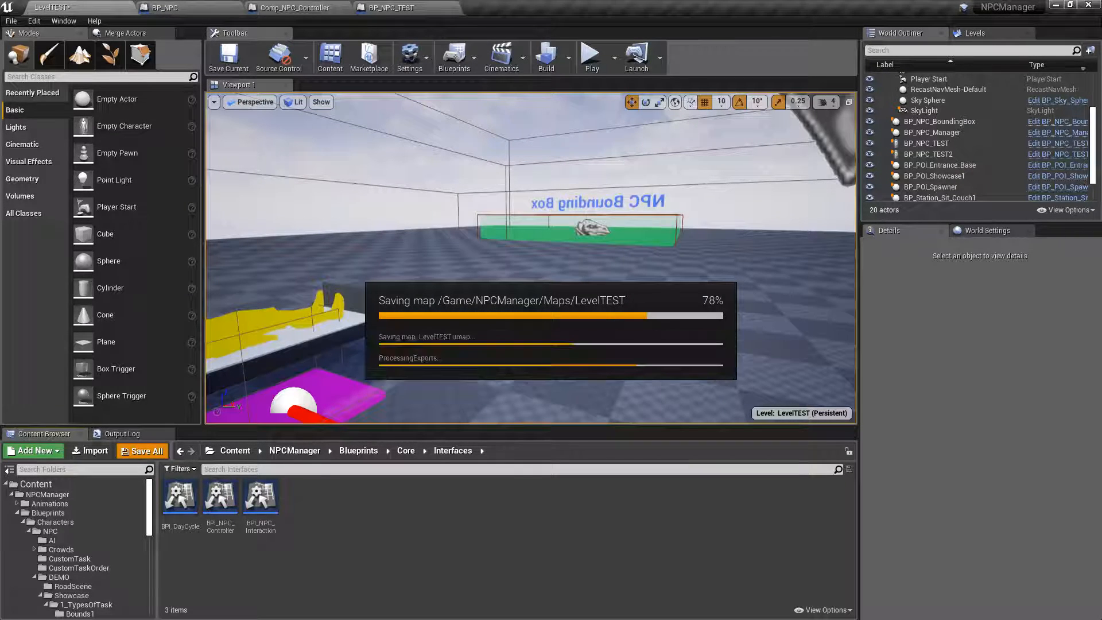